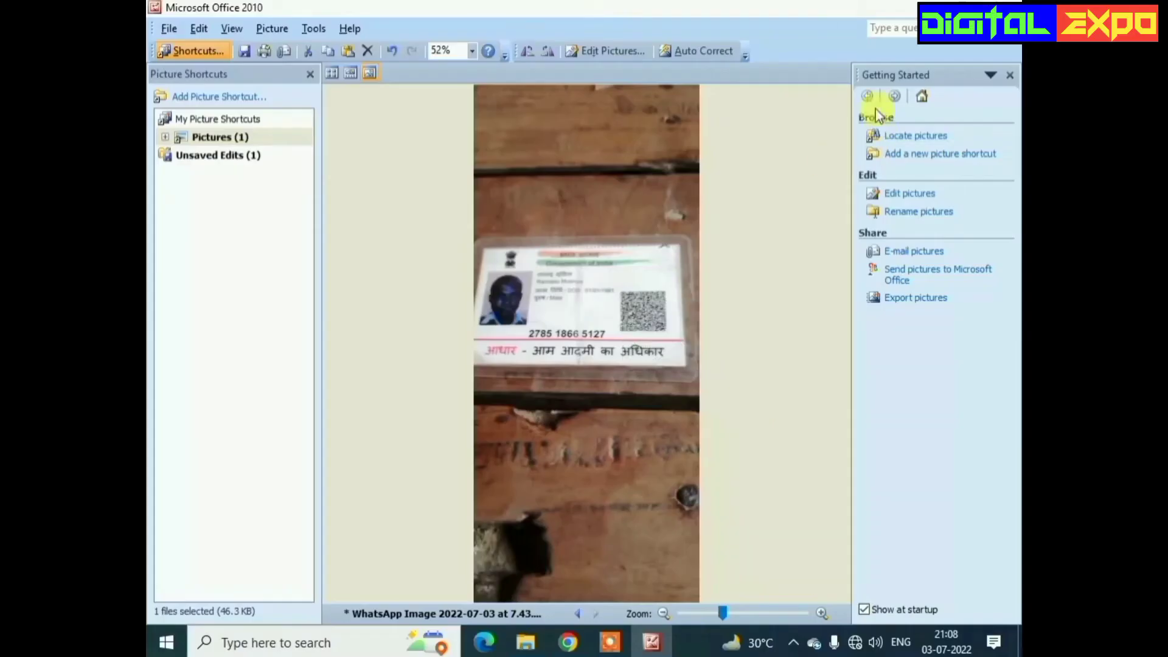
# - Crop the first WhatsApp photo to the Aadhaar card by trimming its top, bottom and right edges
pyautogui.click(605, 51)
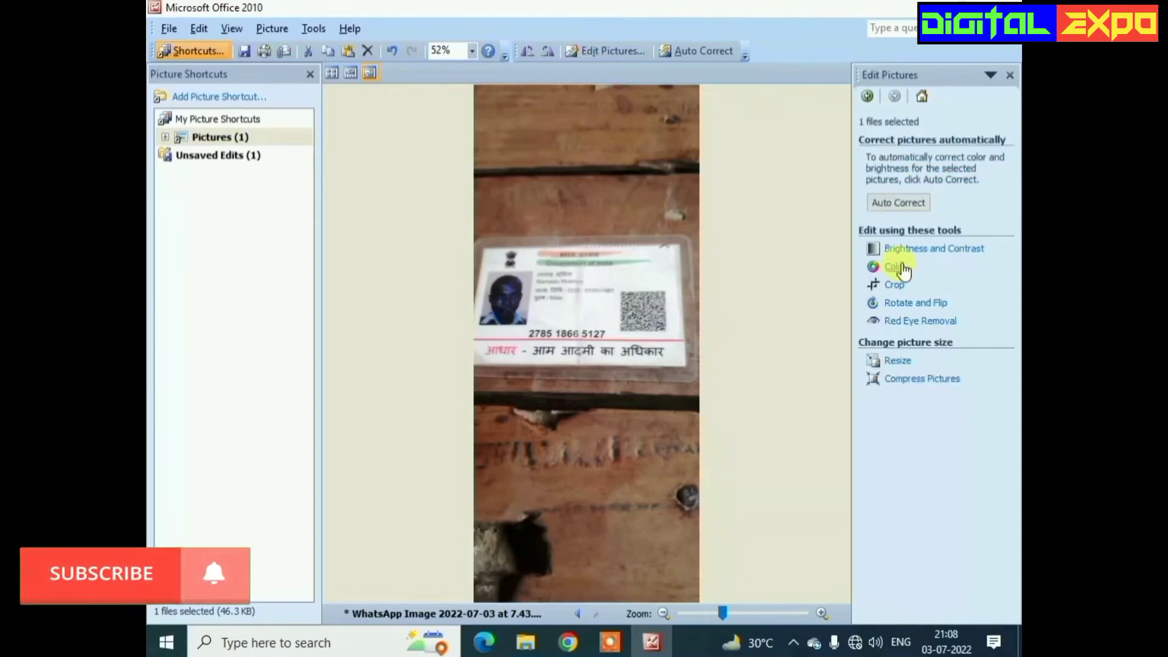
pyautogui.click(919, 250)
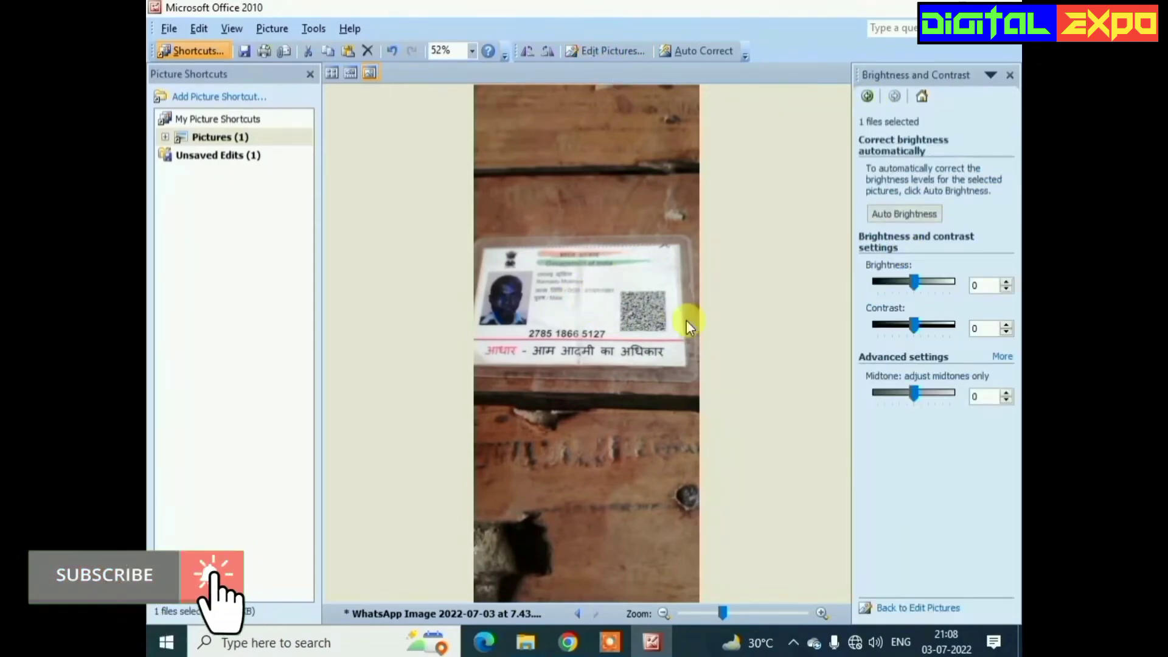
pyautogui.click(613, 50)
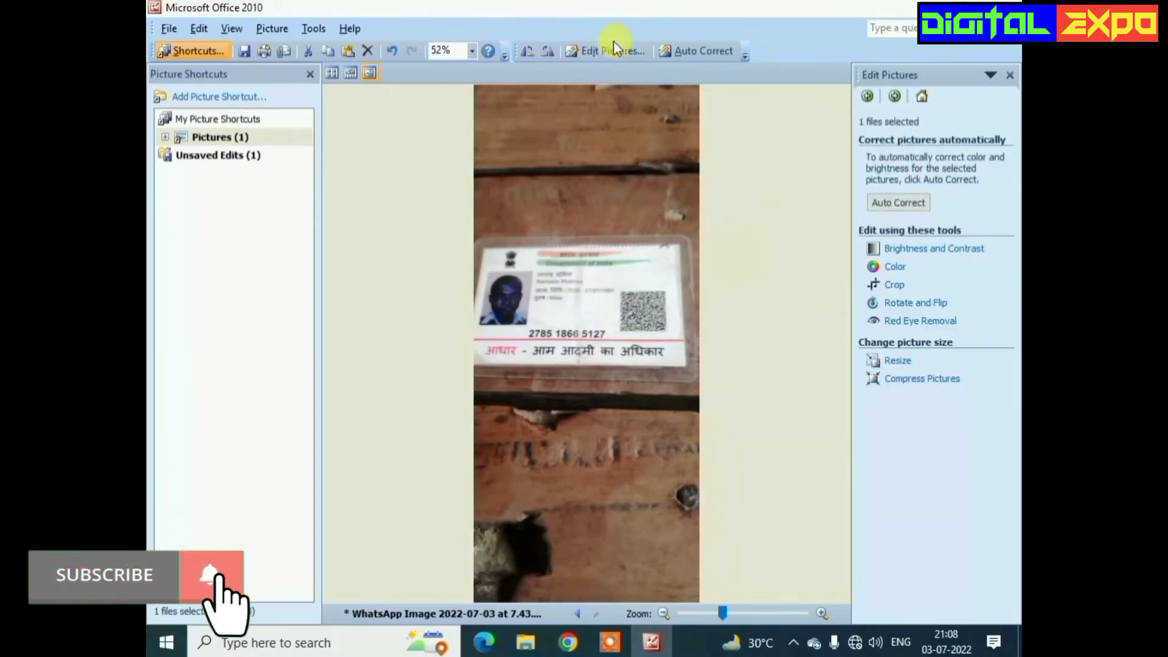
pyautogui.click(892, 286)
pyautogui.moveTo(587, 89); pyautogui.dragTo(586, 246)
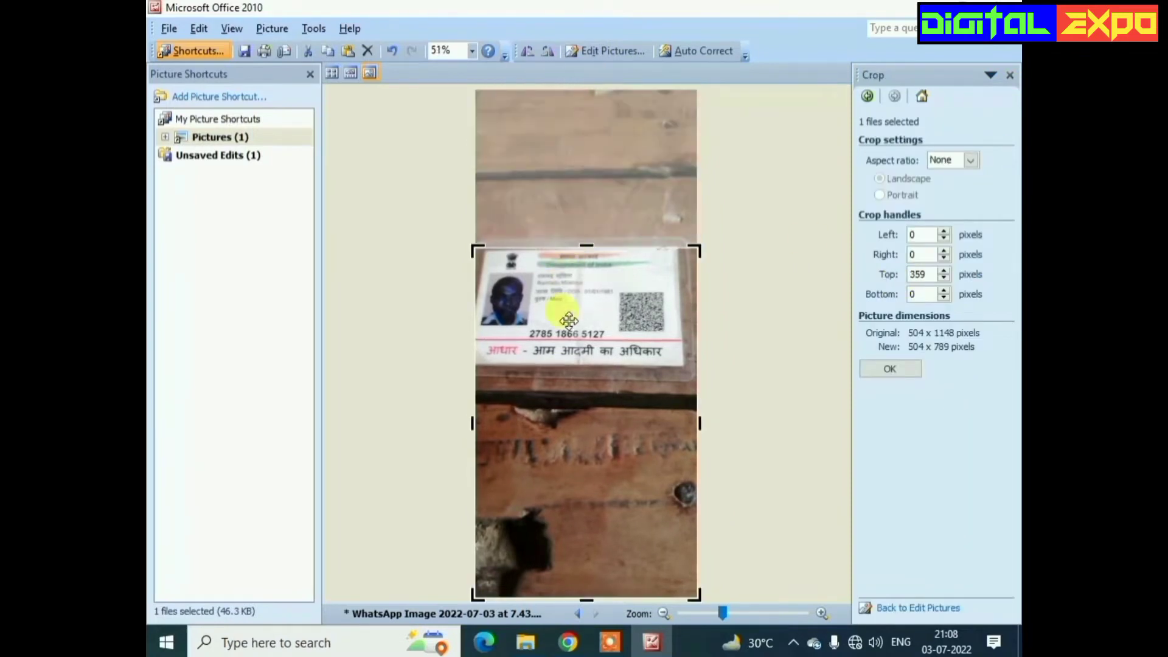
pyautogui.moveTo(586, 599); pyautogui.dragTo(585, 368)
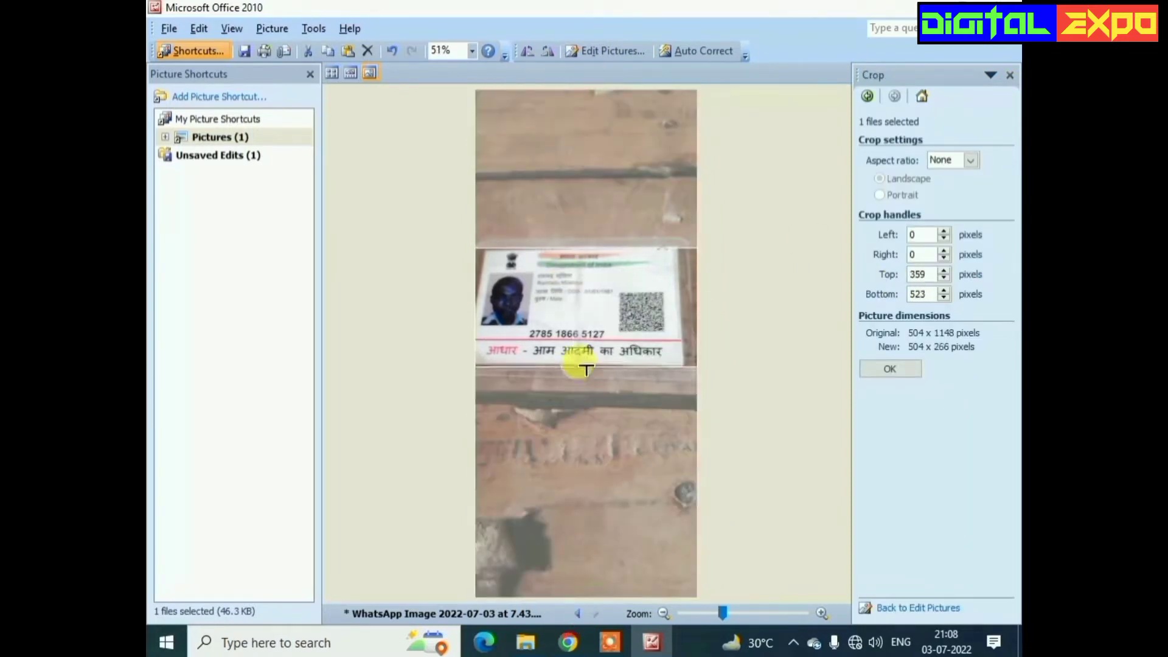
pyautogui.moveTo(697, 308); pyautogui.dragTo(682, 307)
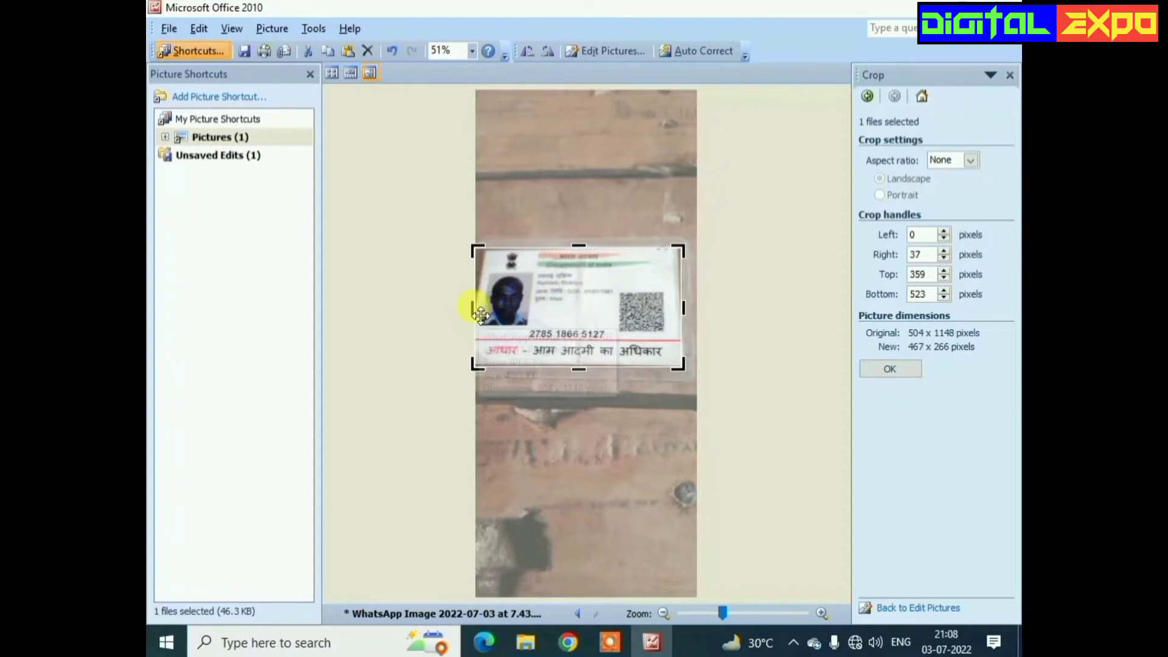
pyautogui.click(892, 370)
# - Select the other, uncropped photo from the thumbnails and start cropping it
pyautogui.click(332, 73)
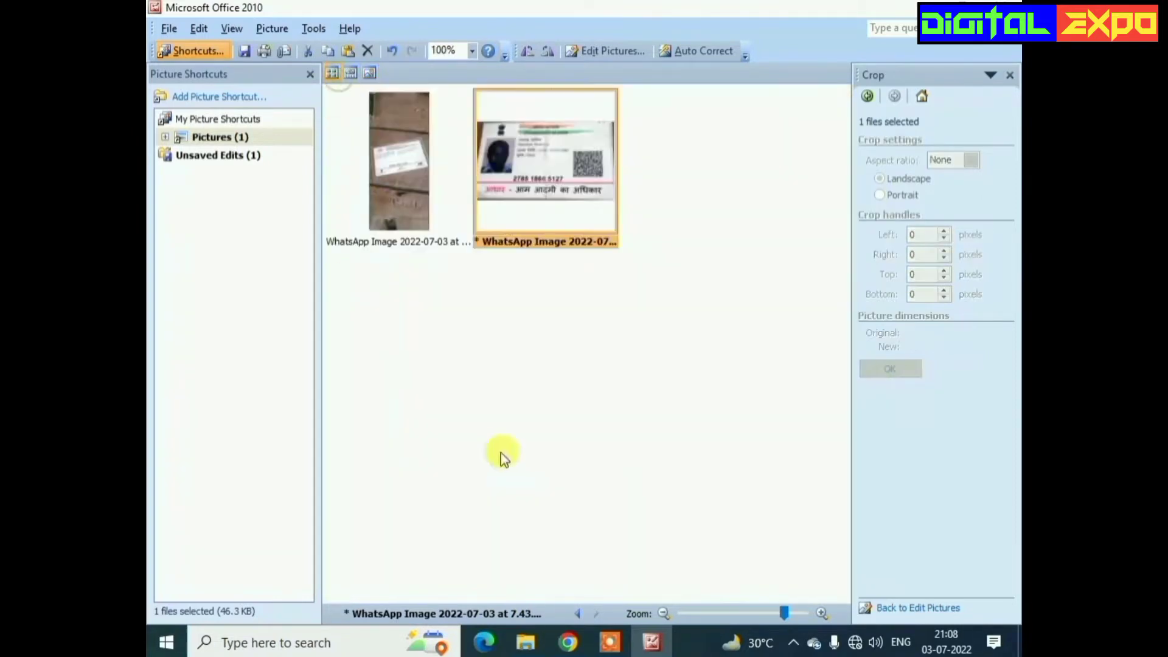
pyautogui.click(382, 190)
pyautogui.click(636, 51)
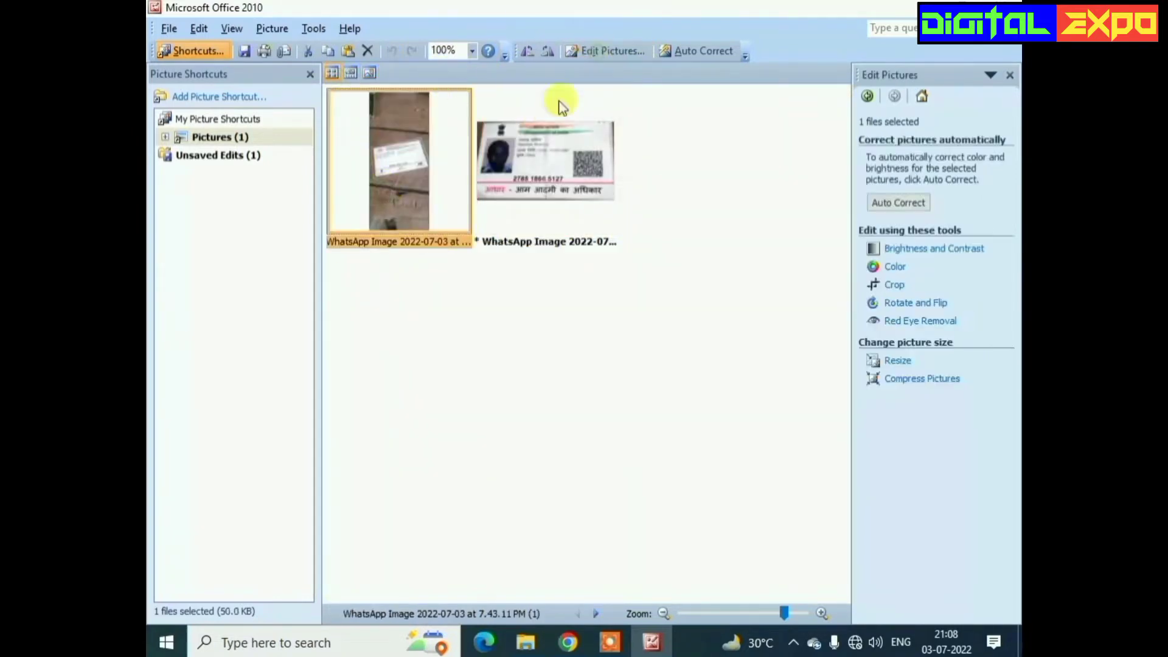
pyautogui.click(894, 285)
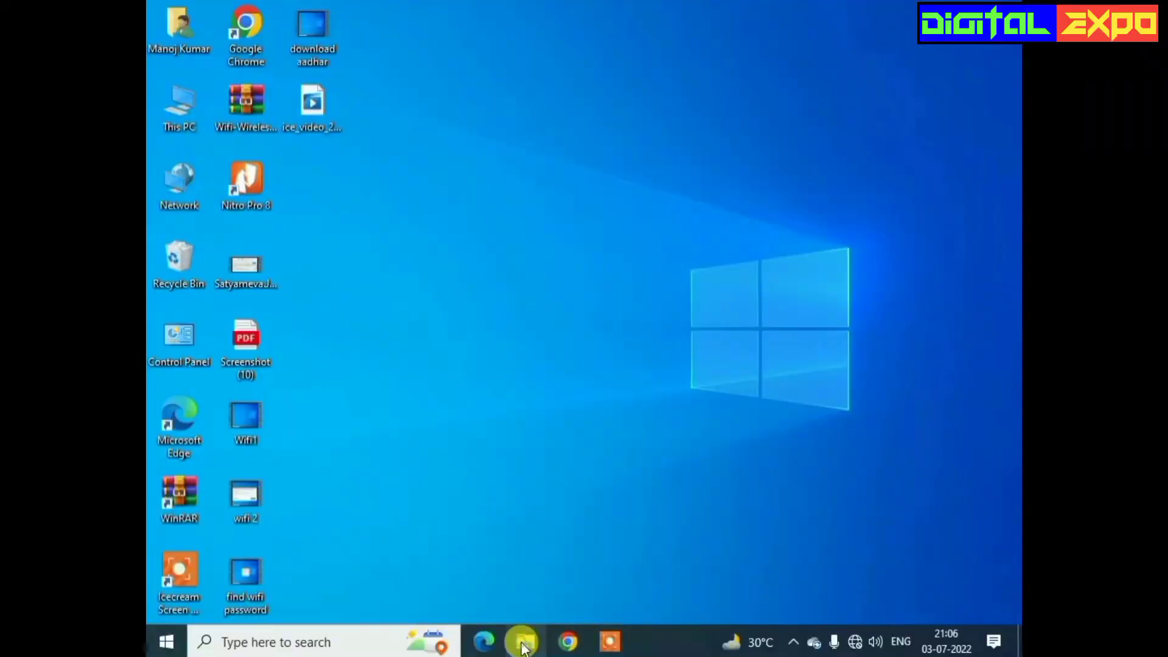
# - Select both WhatsApp image files on Local Disk (D:) and minimise File Explorer
pyautogui.click(522, 649)
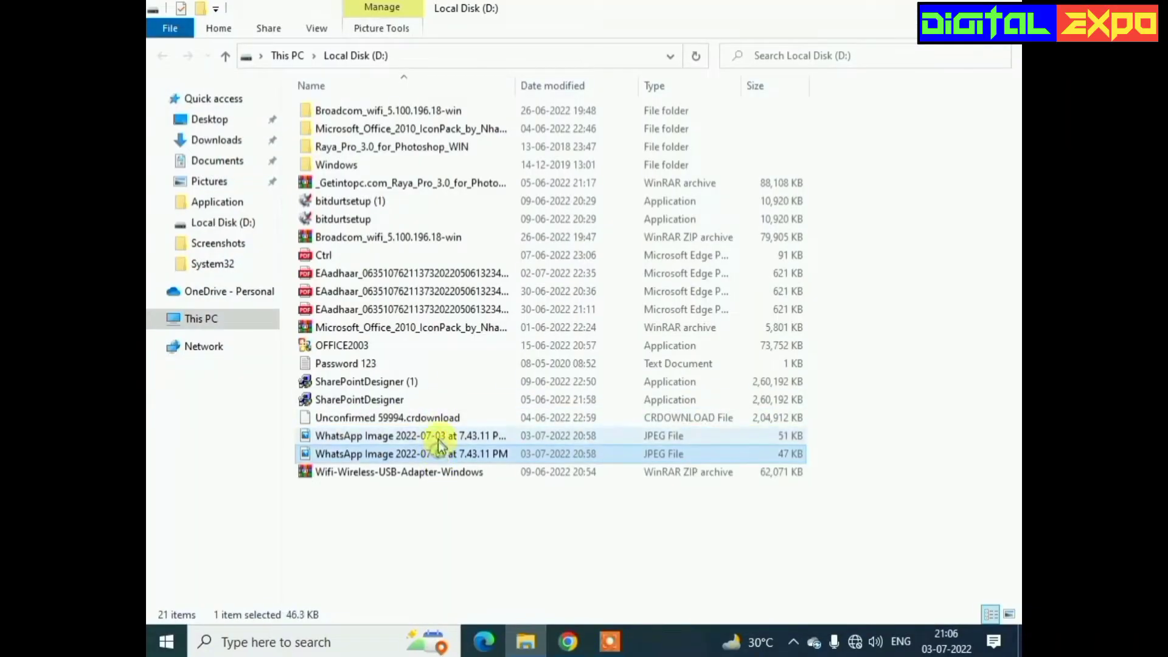
pyautogui.click(429, 454)
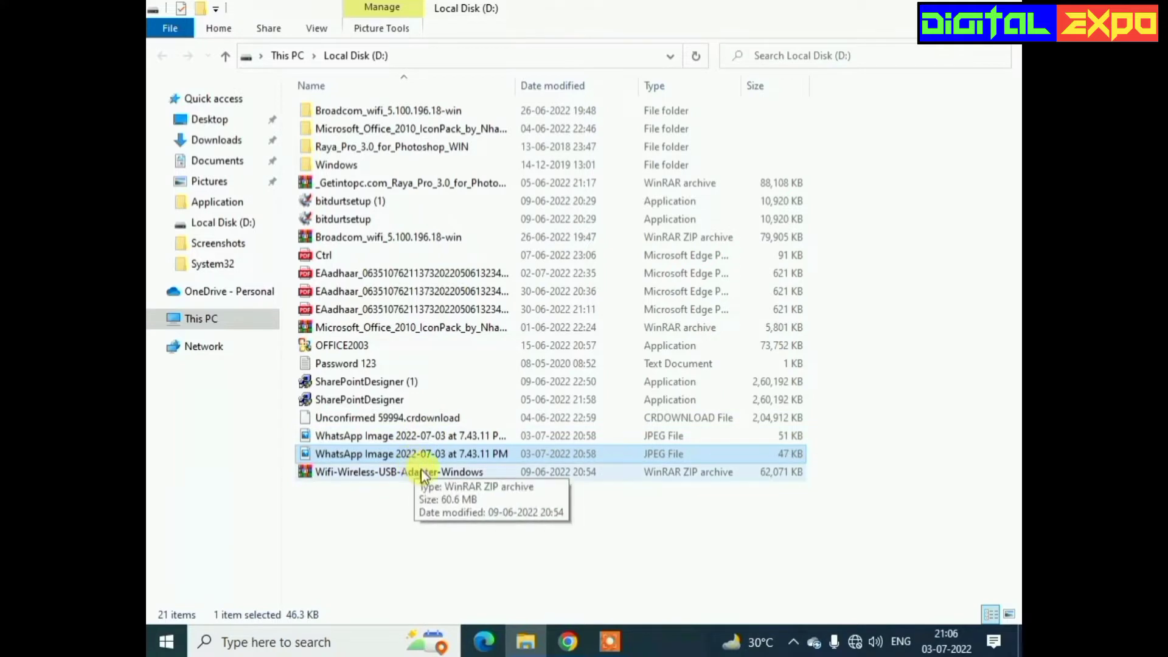
pyautogui.hotkey('shift', 'Up')
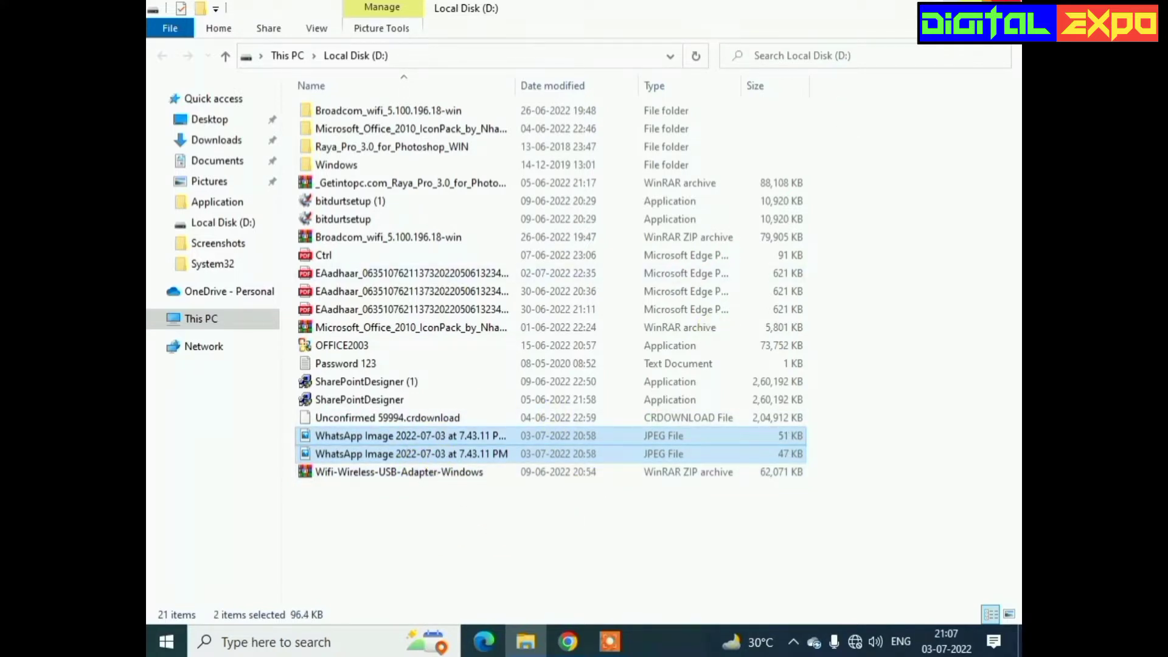
pyautogui.click(948, 9)
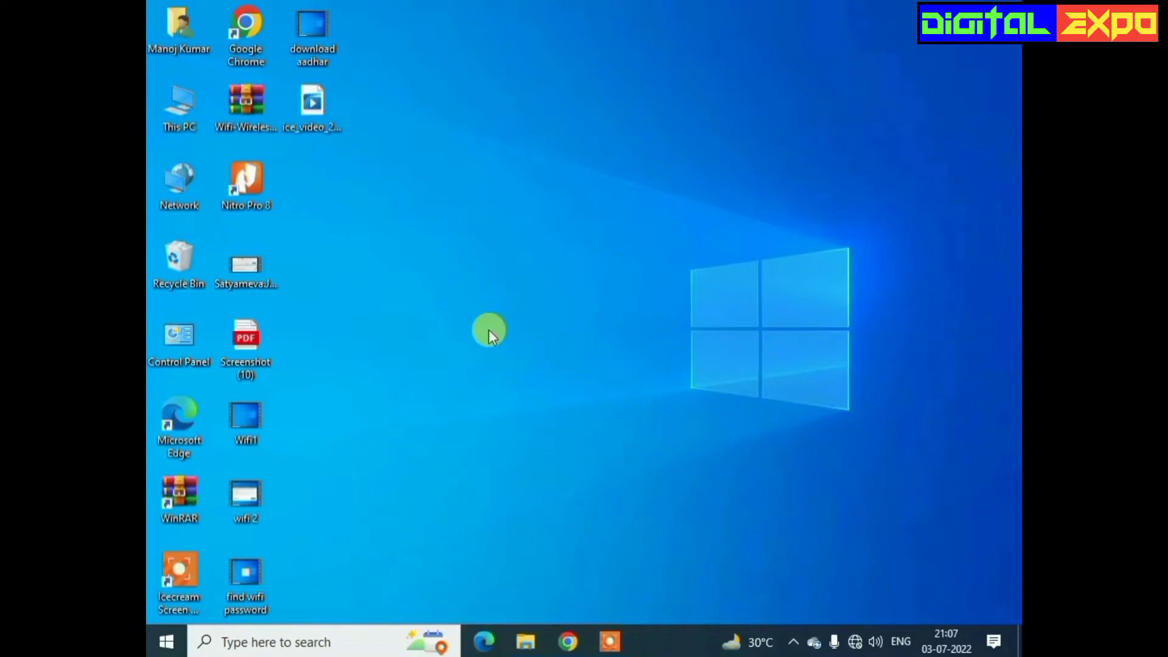
# - Launch Microsoft Office Picture Manager from Windows Search using the query 'micr'
pyautogui.click(265, 646)
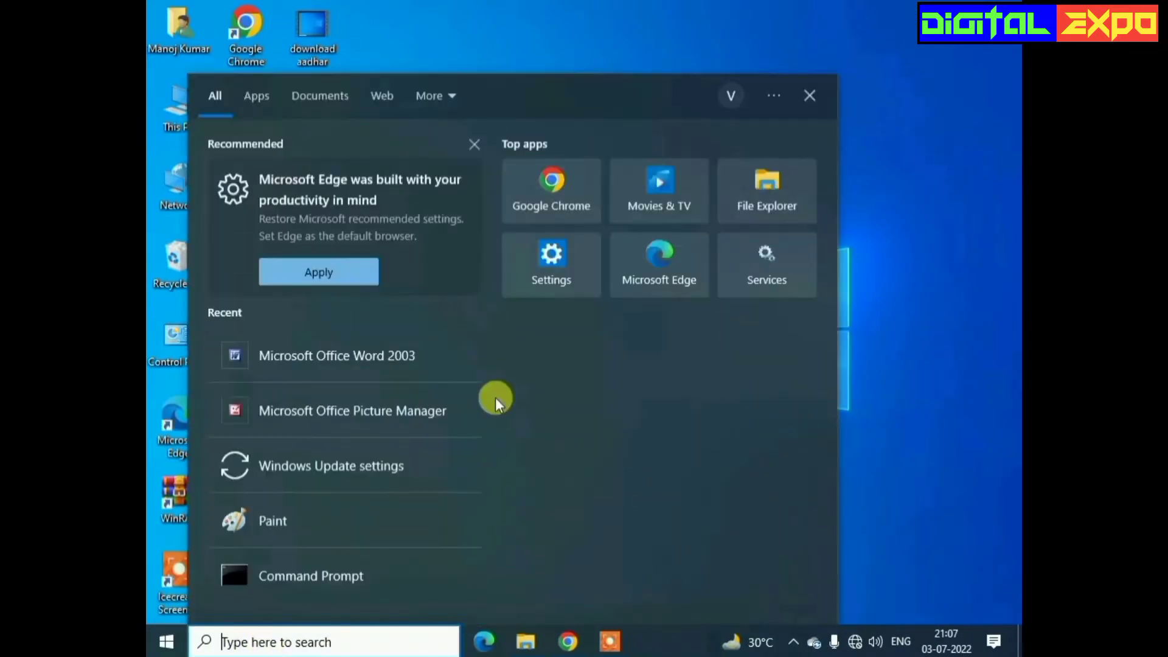
pyautogui.write('micr')
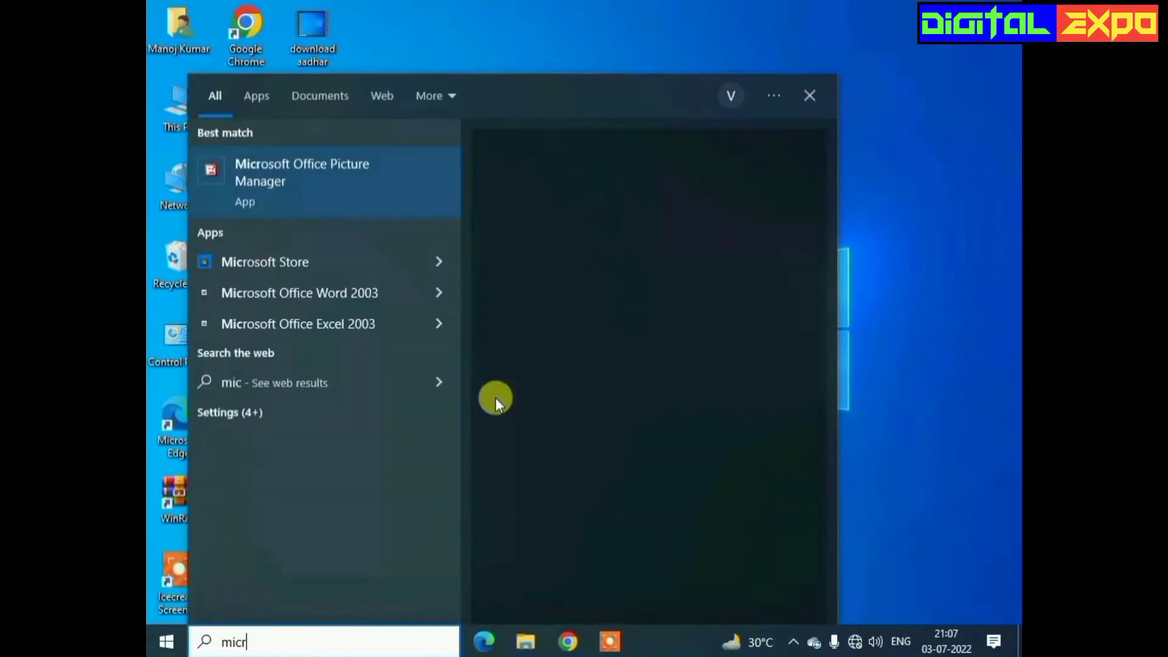
pyautogui.click(273, 191)
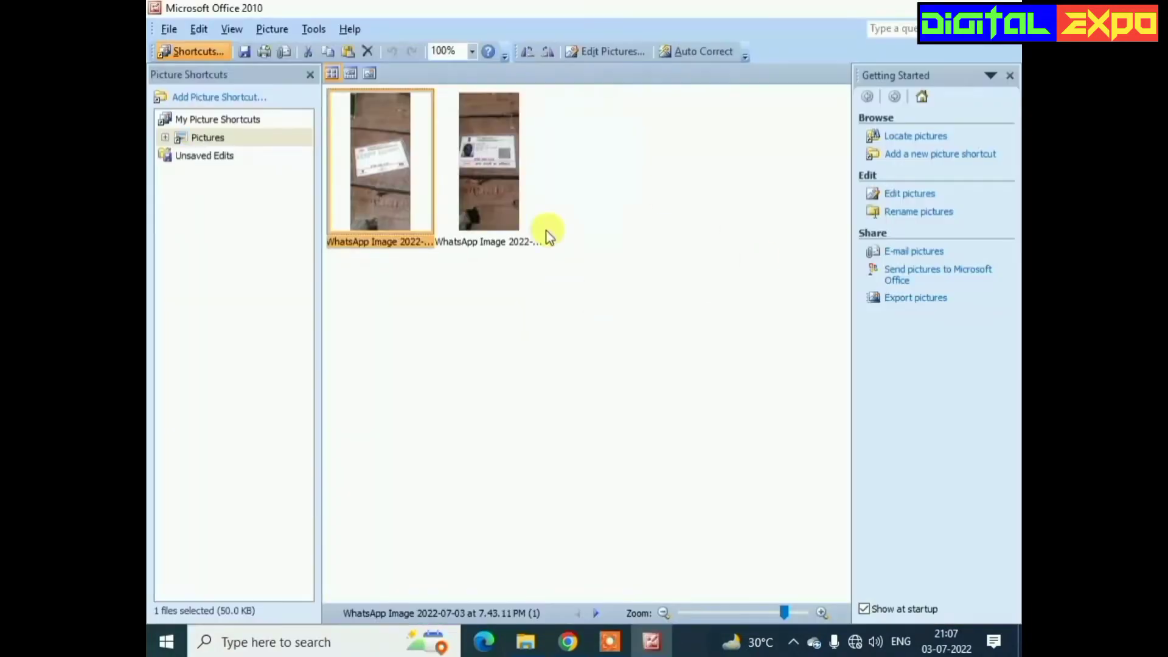
pyautogui.keyDown('shift'); pyautogui.click(478, 203); pyautogui.keyUp('shift')
pyautogui.click(455, 344)
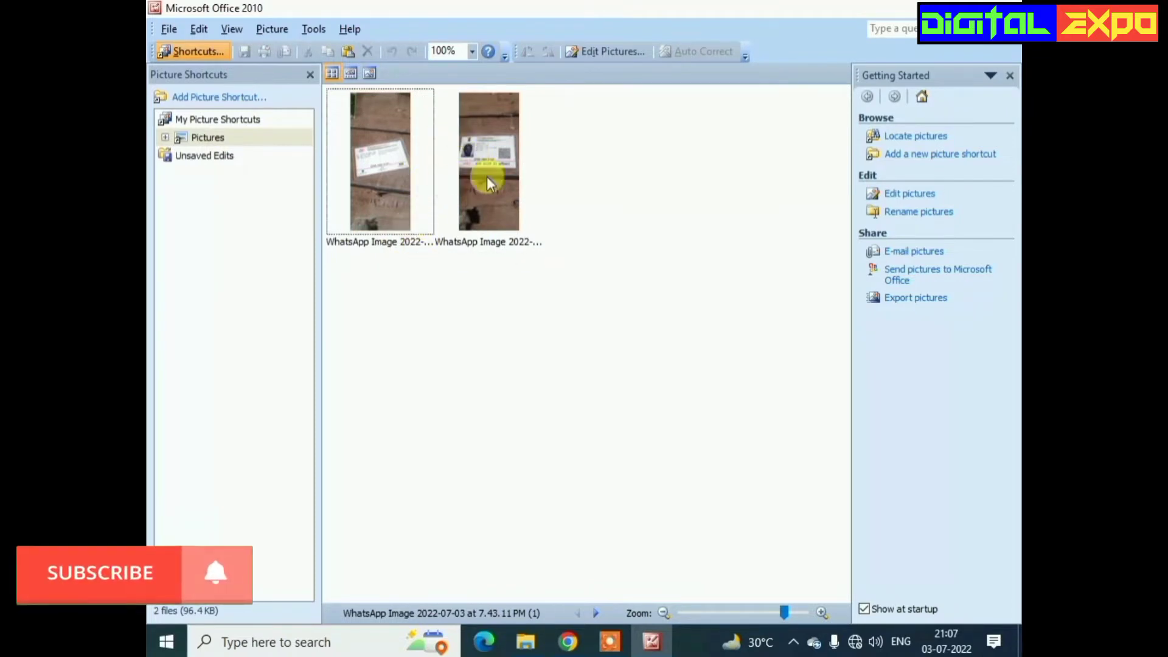
pyautogui.click(447, 52)
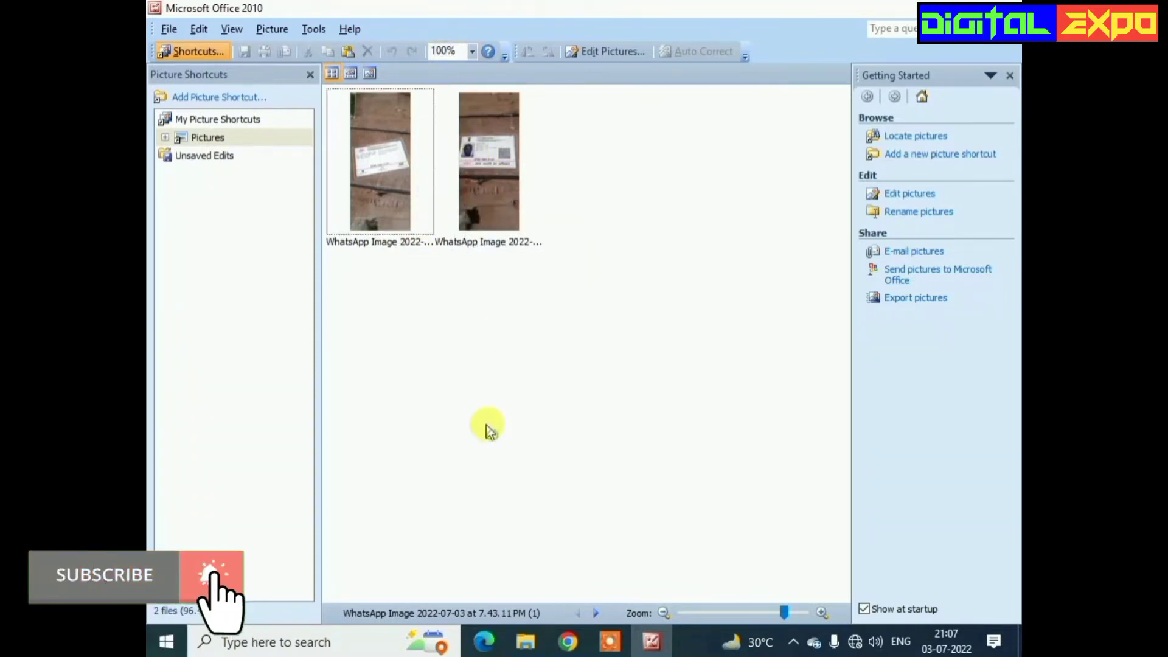
pyautogui.click(477, 274)
pyautogui.scroll(-1, 494, 333)
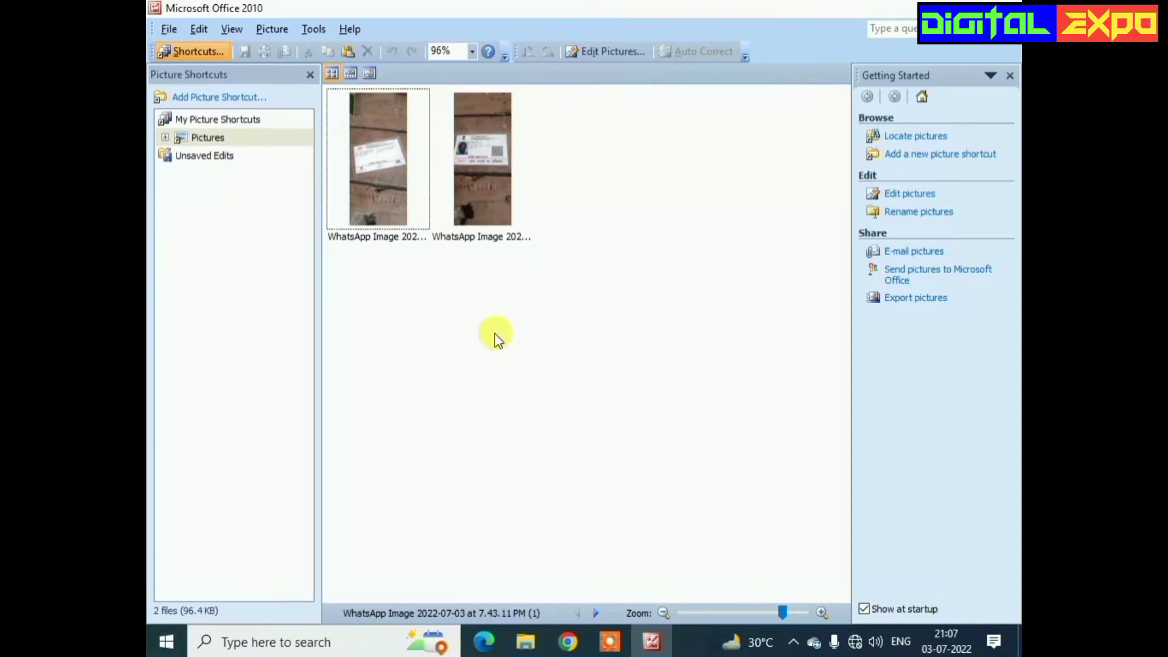
pyautogui.scroll(-1, 494, 333)
pyautogui.scroll(-1, 493, 333)
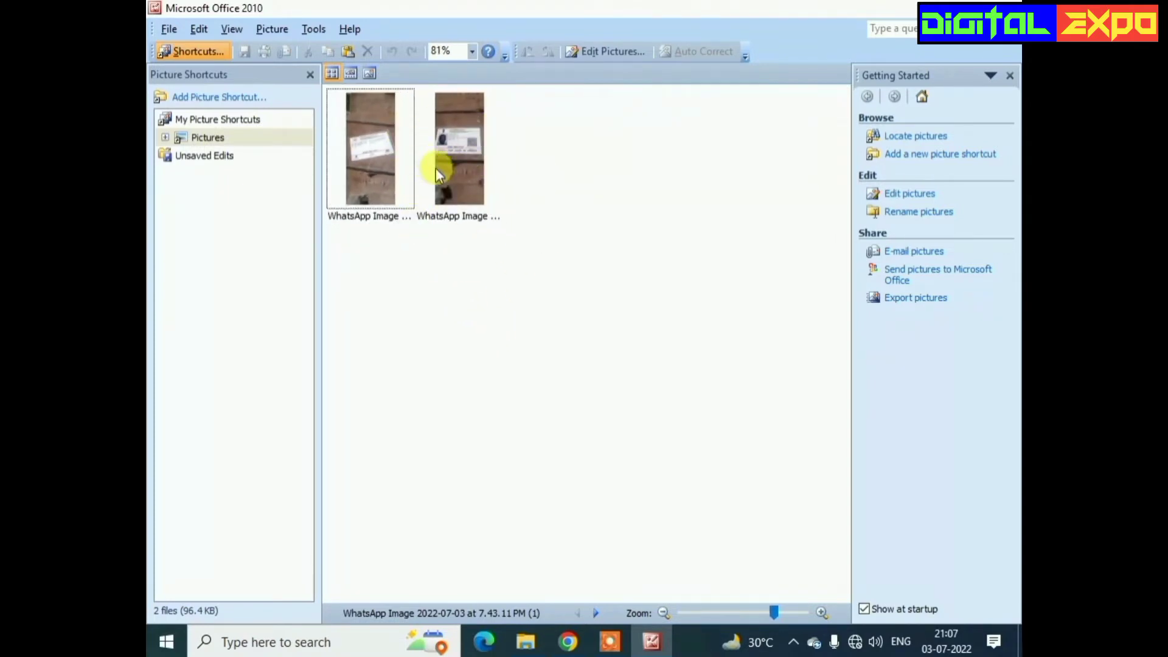
pyautogui.click(457, 167)
pyautogui.moveTo(459, 147)
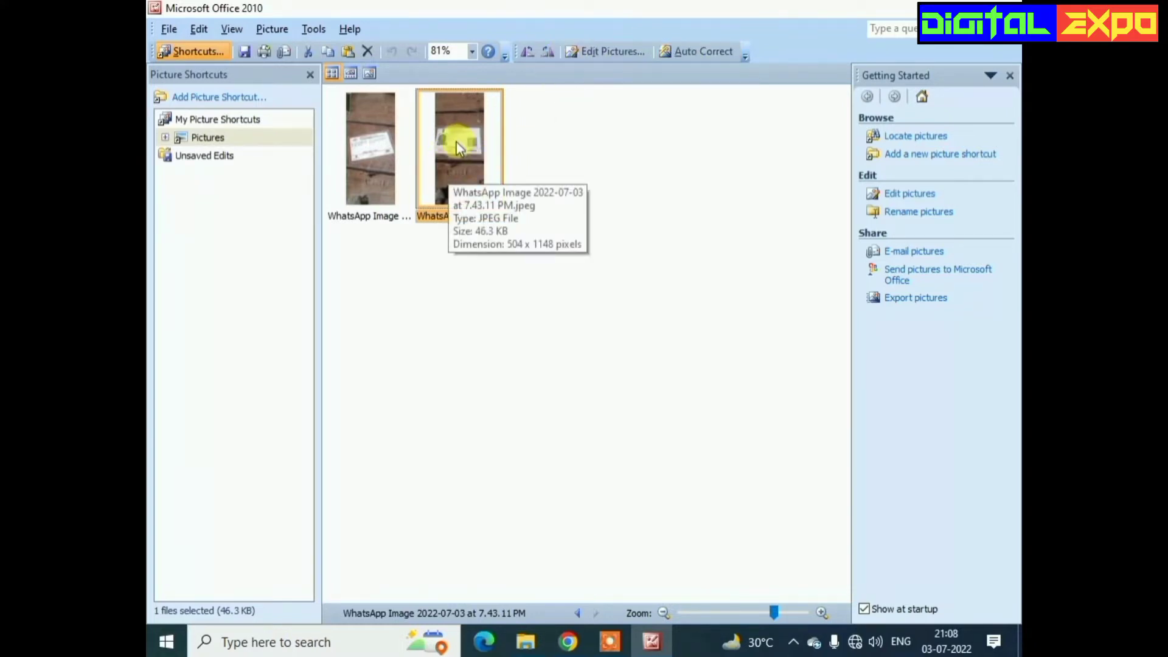
# - Show the Aadhaar front photo on its own and apply Auto Correct to it
pyautogui.click(352, 73)
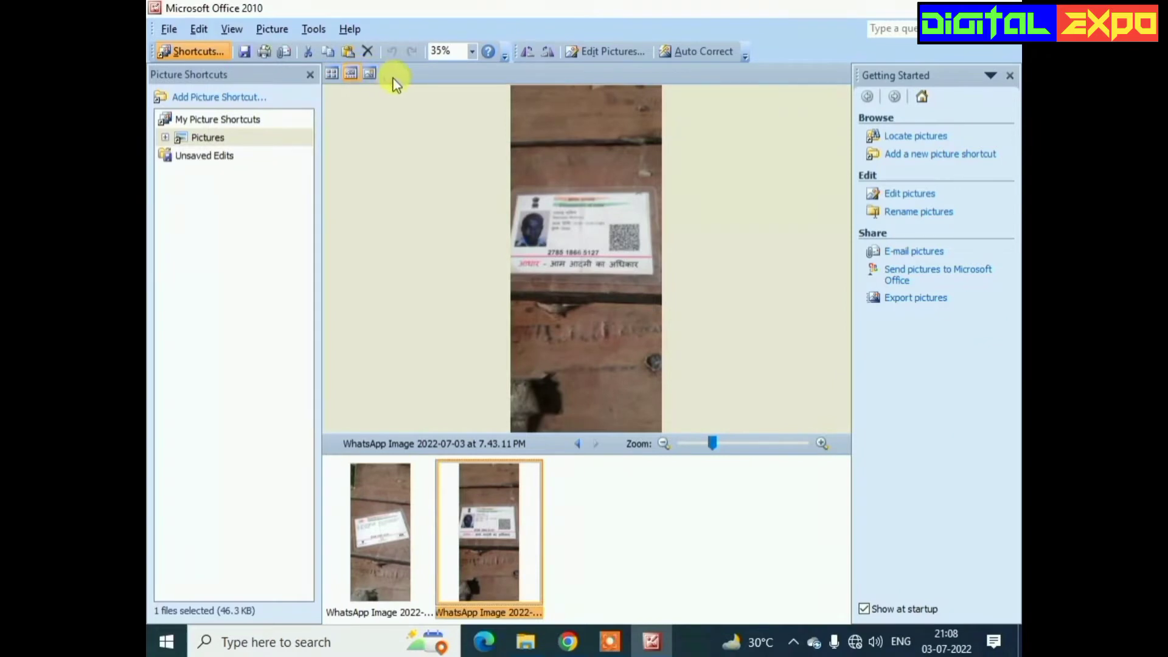
pyautogui.click(369, 73)
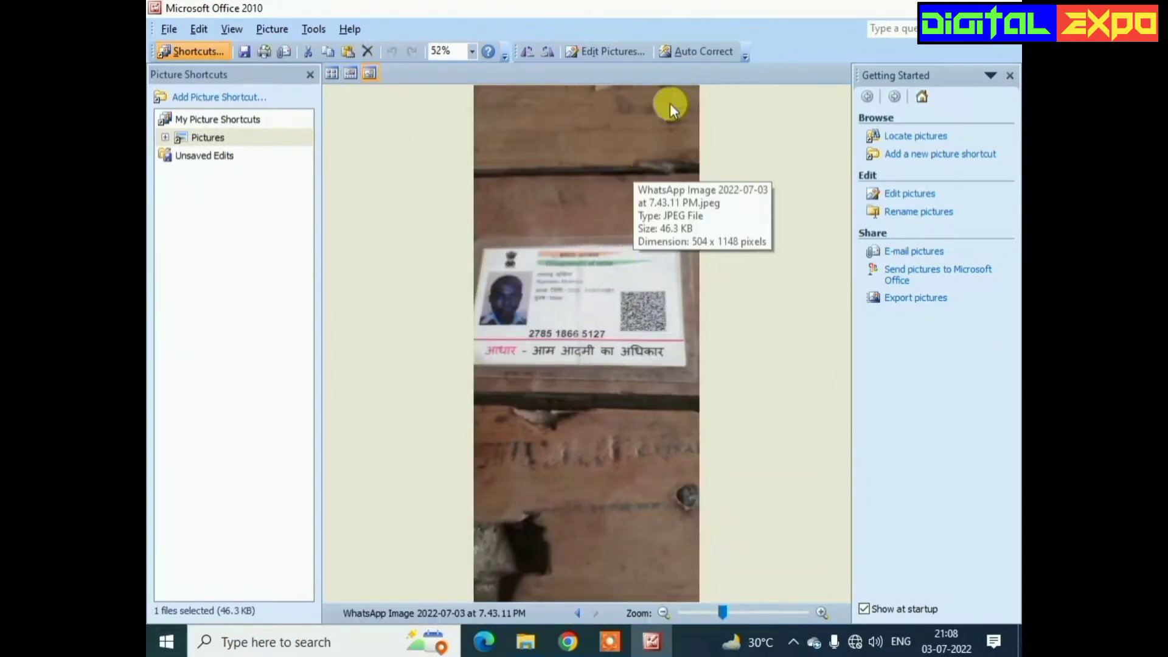
pyautogui.click(695, 52)
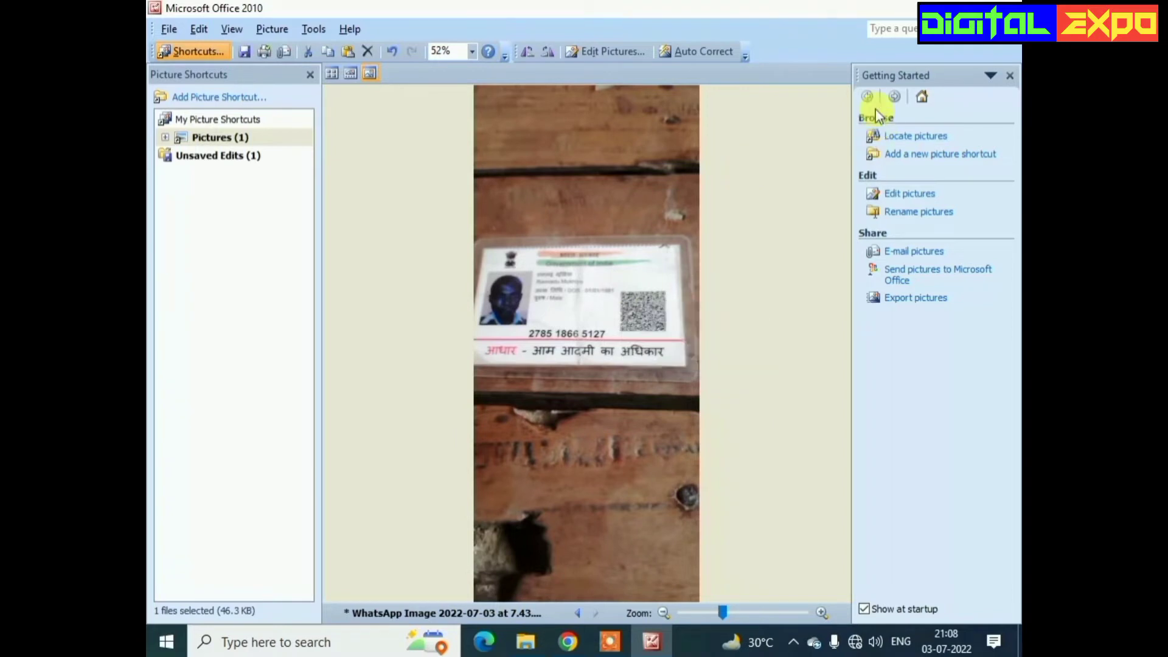
pyautogui.click(605, 53)
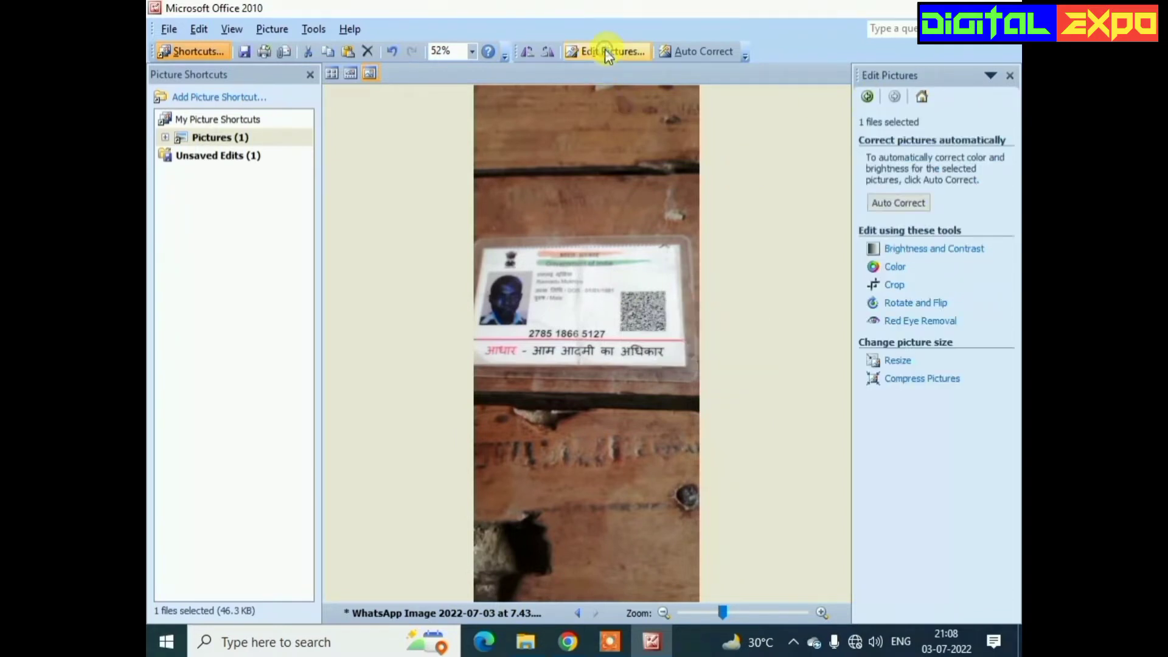
pyautogui.click(903, 251)
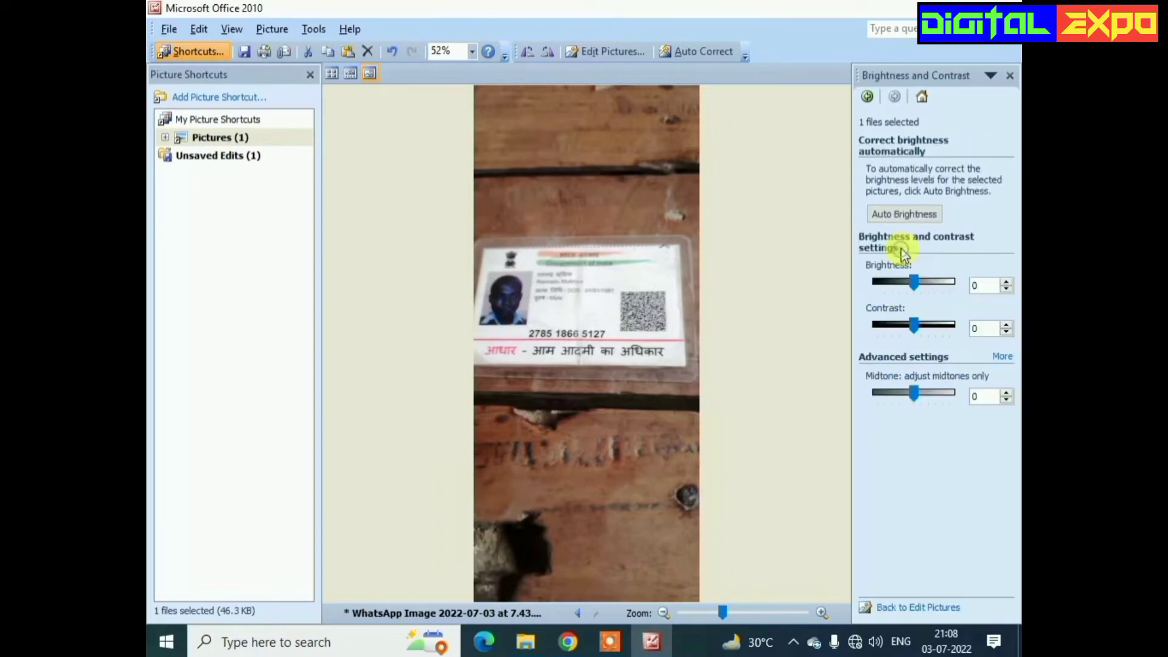
pyautogui.click(605, 51)
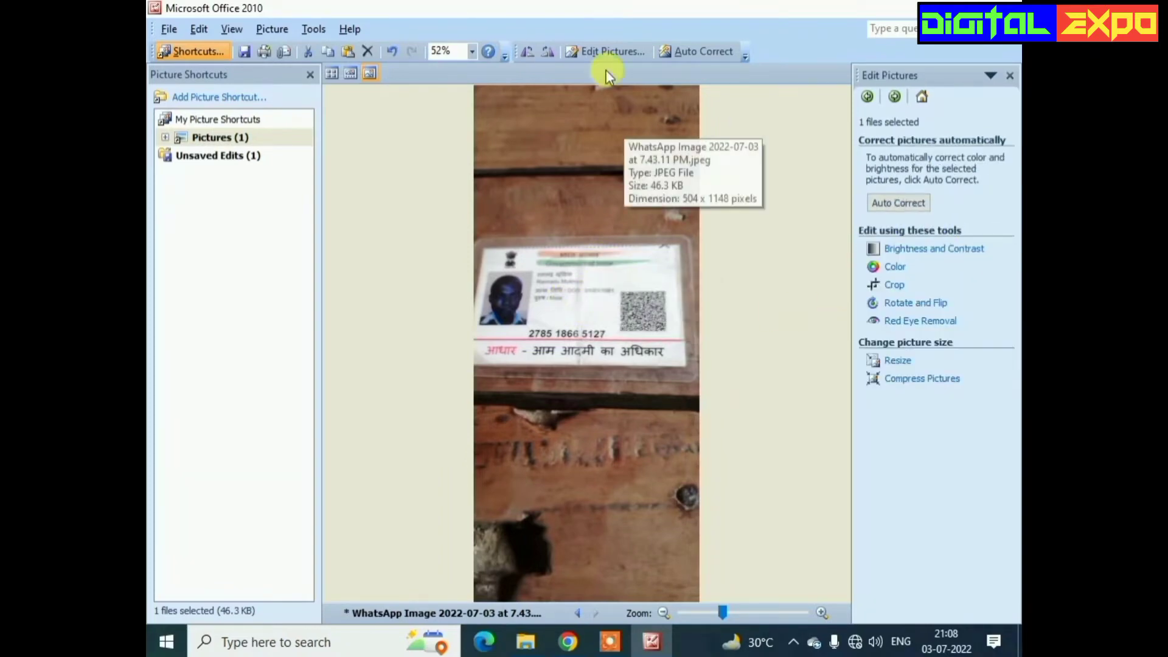
# - Crop the front photo's top, bottom and right edges to the card, leaving 467 × 266 pixels
pyautogui.click(893, 285)
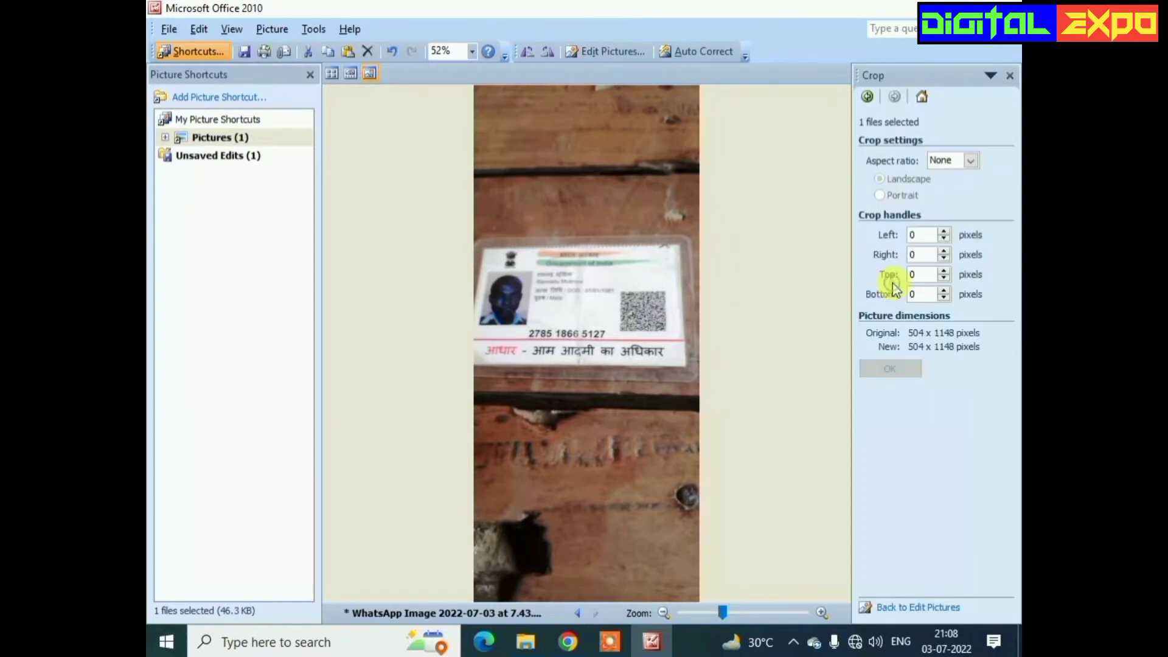
pyautogui.moveTo(588, 84); pyautogui.dragTo(587, 250)
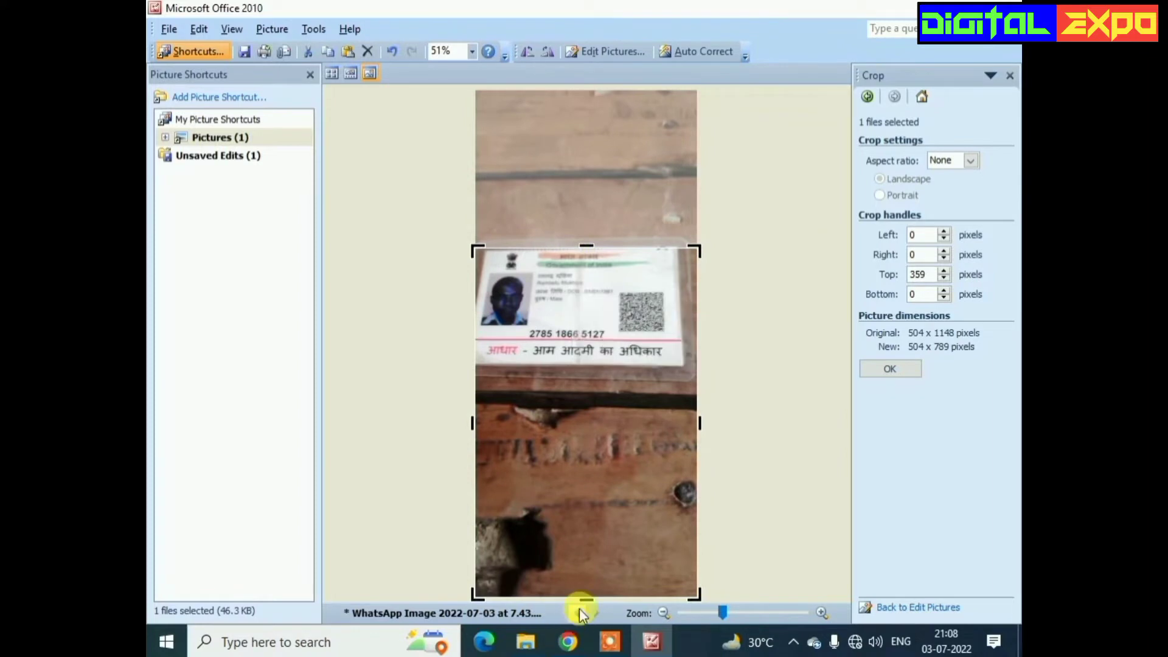
pyautogui.moveTo(587, 599); pyautogui.dragTo(585, 370)
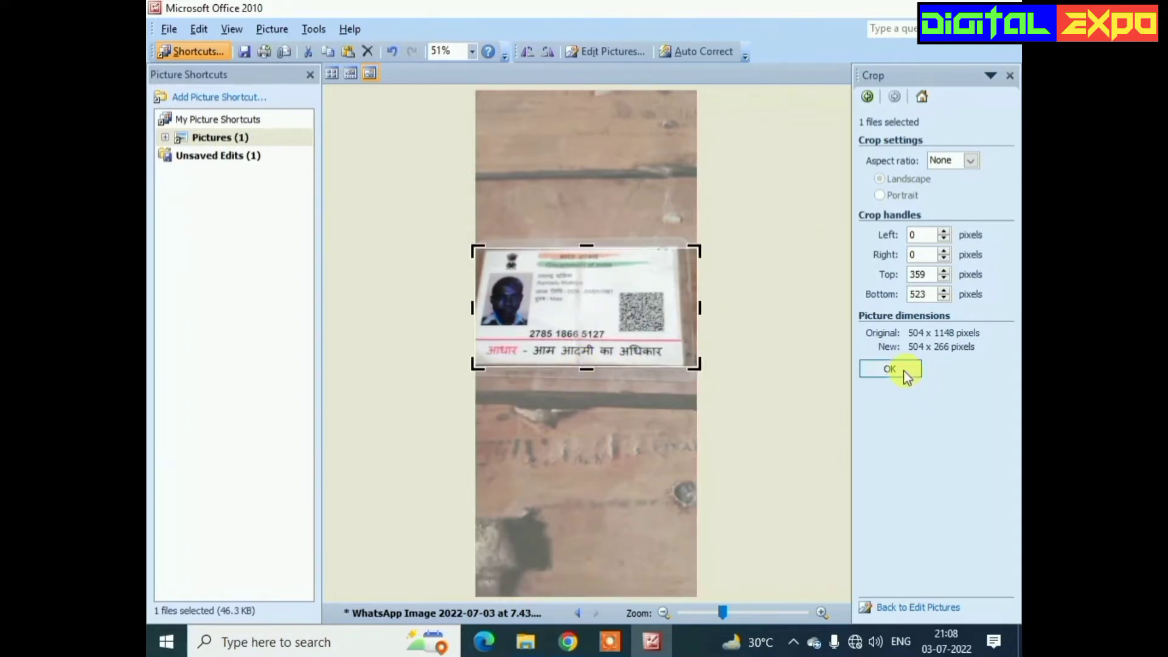
pyautogui.moveTo(701, 316); pyautogui.dragTo(683, 314)
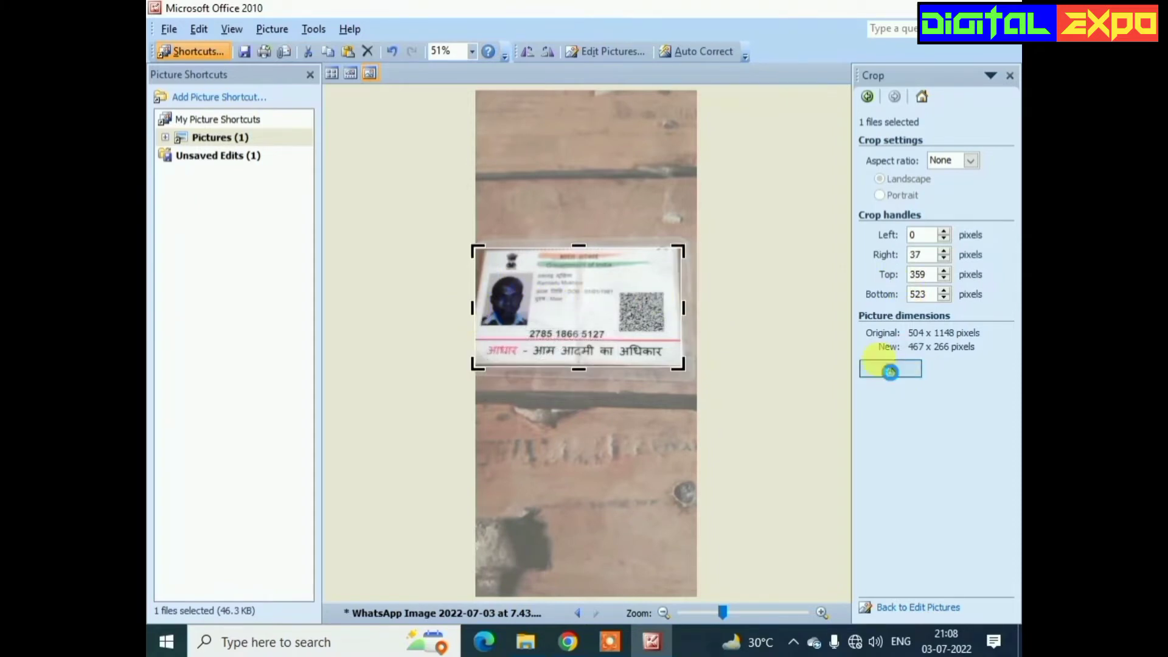
pyautogui.click(890, 369)
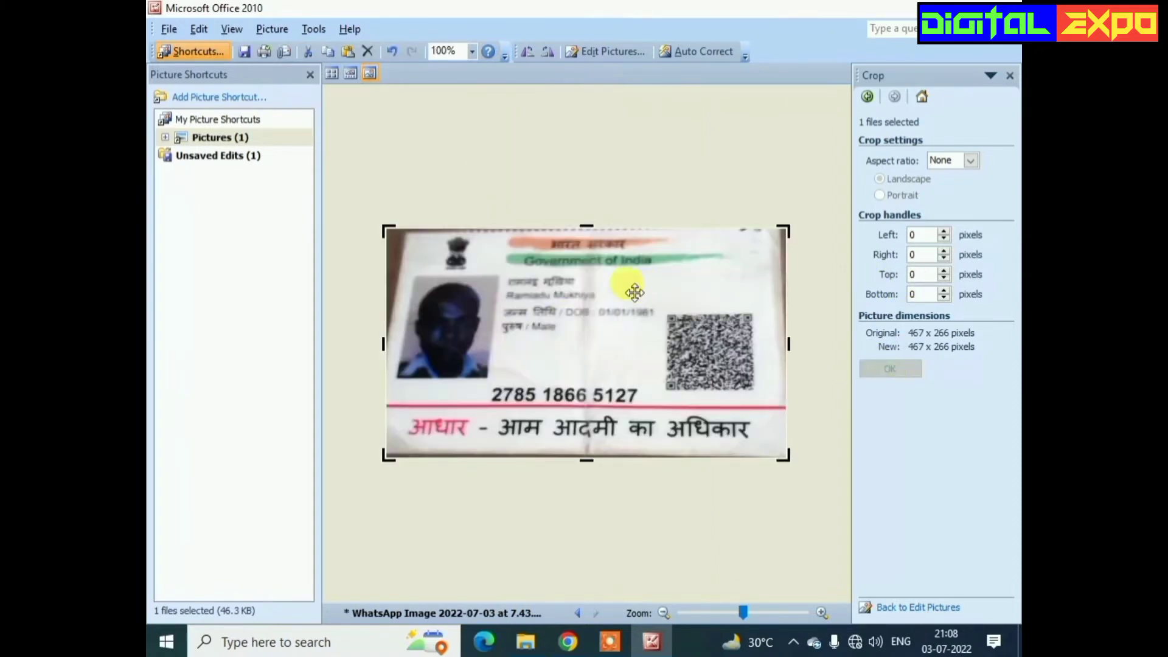
# - Select the back-side card photo and crop off the wood above it, leaving 504 × 364 pixels
pyautogui.click(335, 75)
pyautogui.click(382, 190)
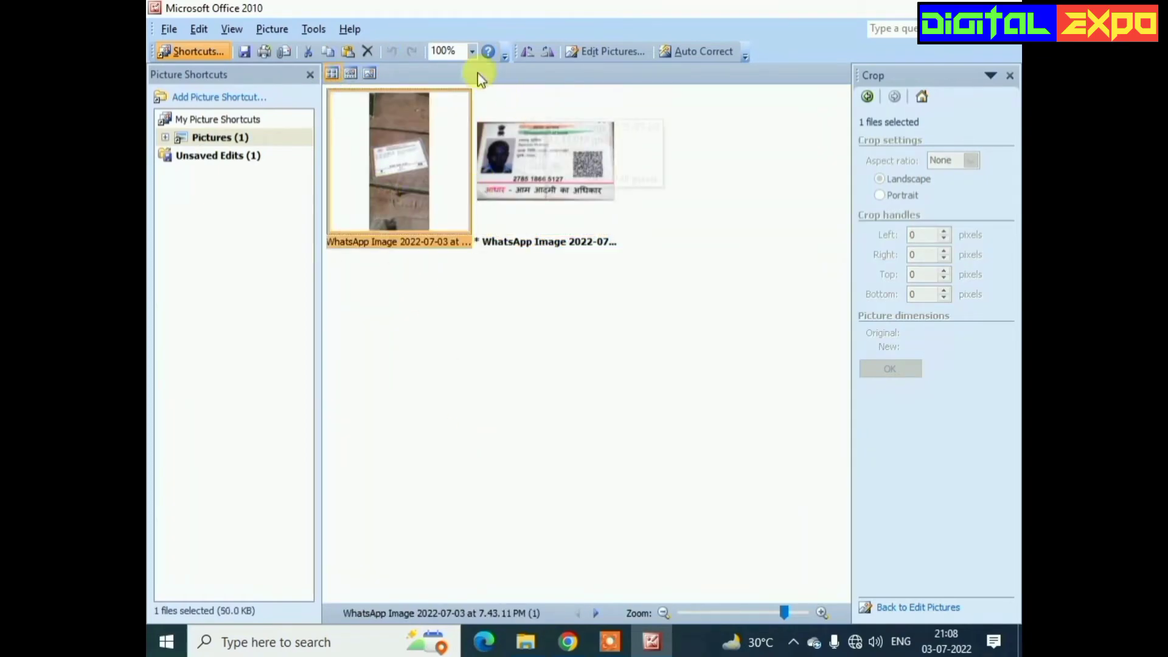
pyautogui.click(599, 54)
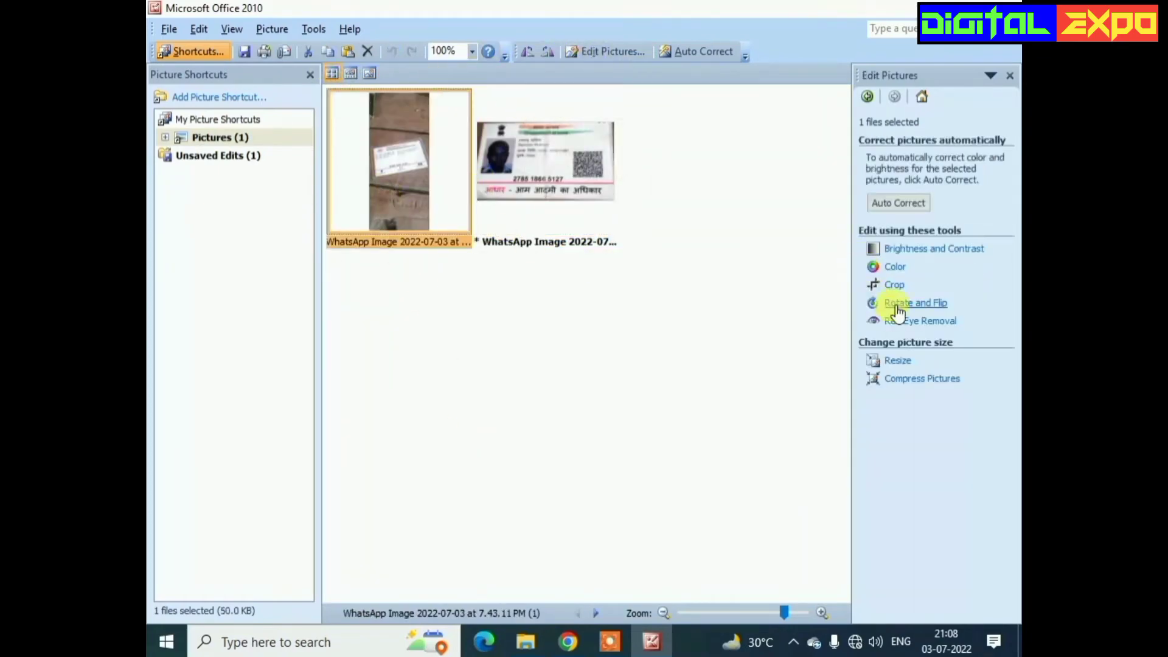
pyautogui.click(878, 285)
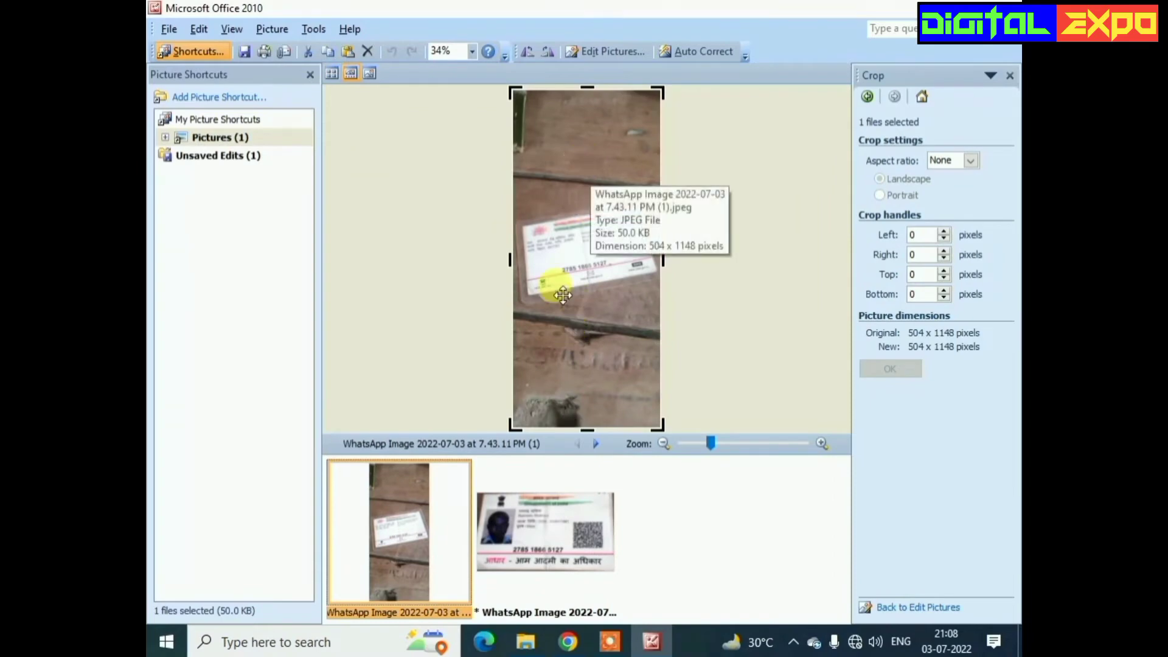
pyautogui.moveTo(586, 219)
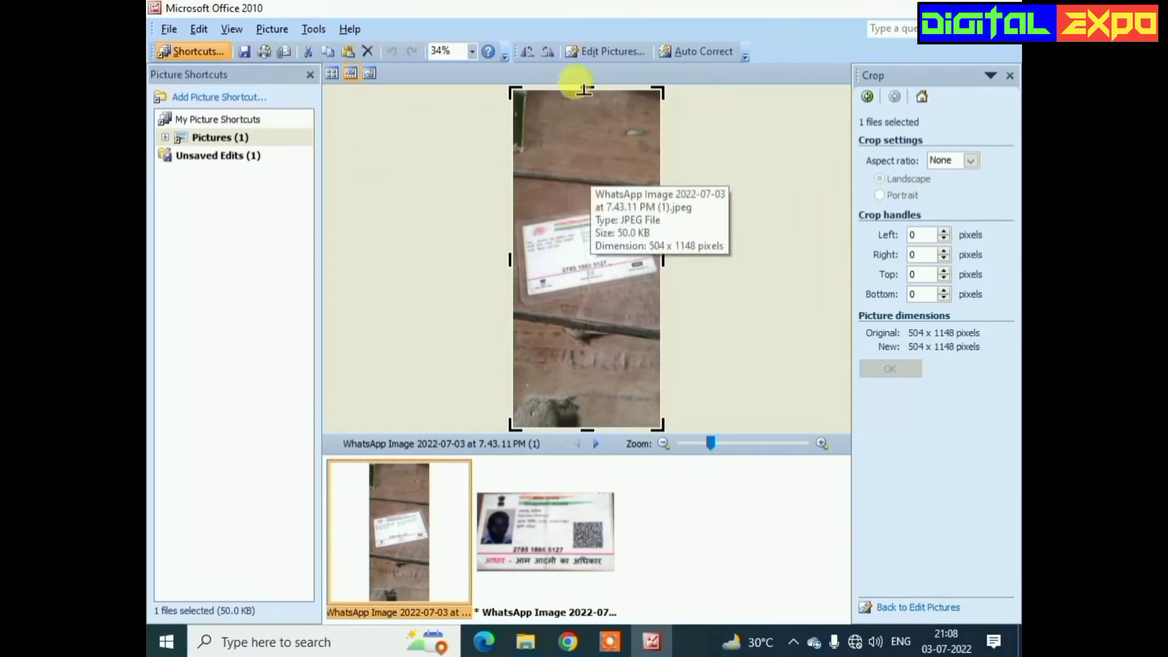
pyautogui.moveTo(584, 90); pyautogui.dragTo(602, 193)
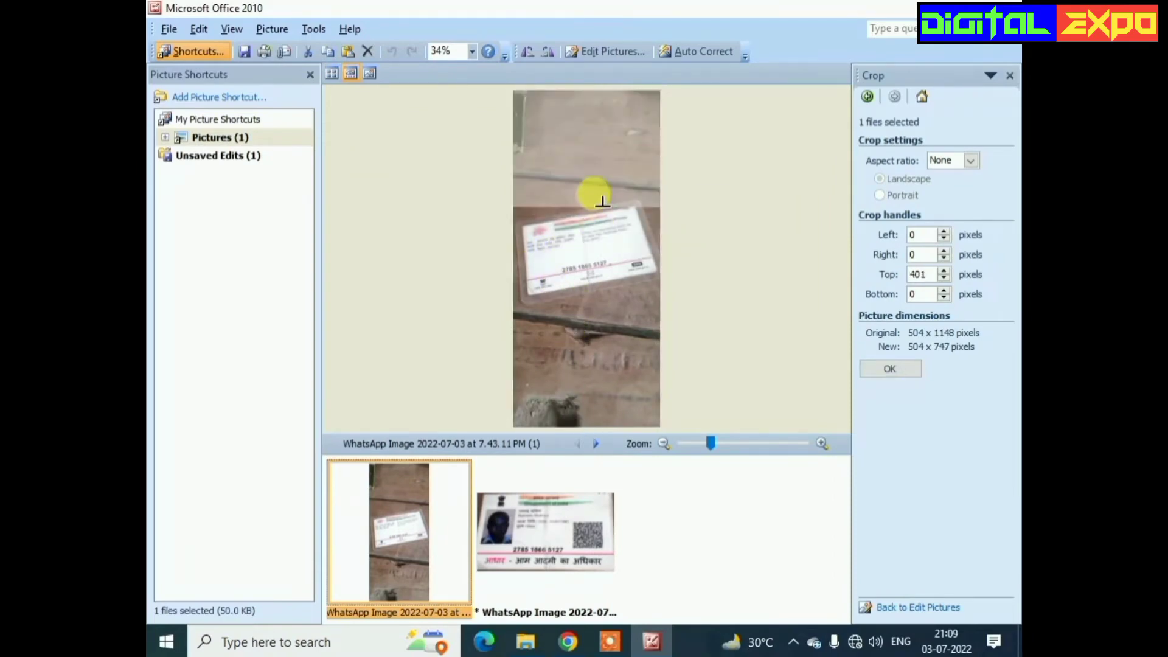
pyautogui.click(869, 97)
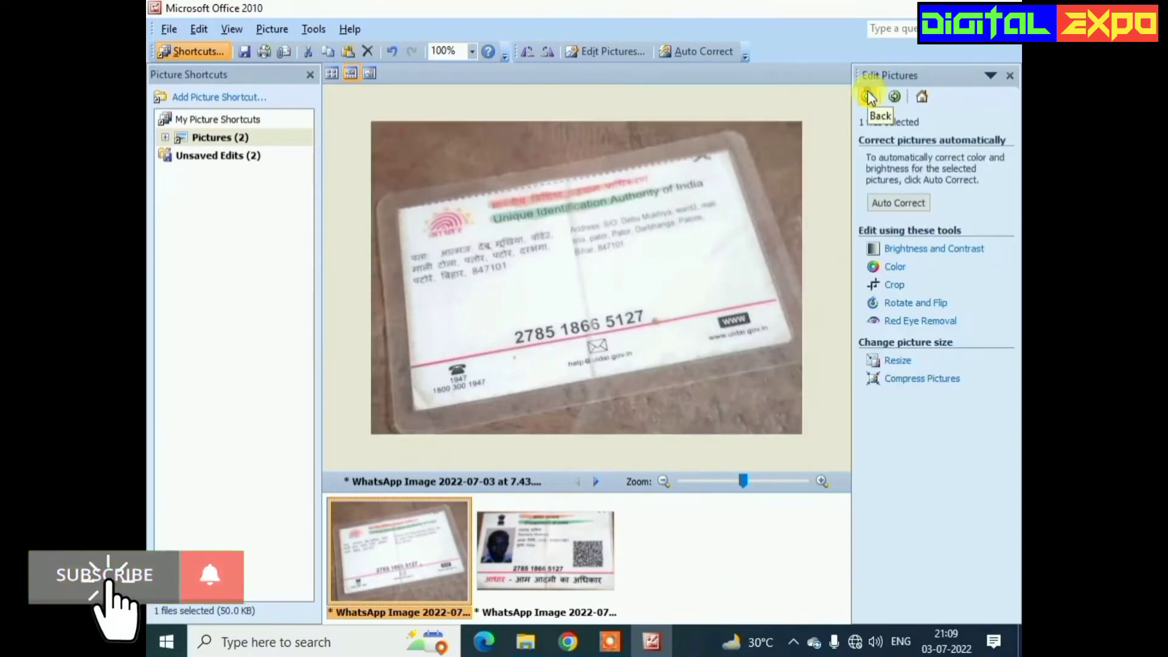
# - Rotate the back-side card photo 9 degrees clockwise so the card sits nearly level
pyautogui.click(897, 305)
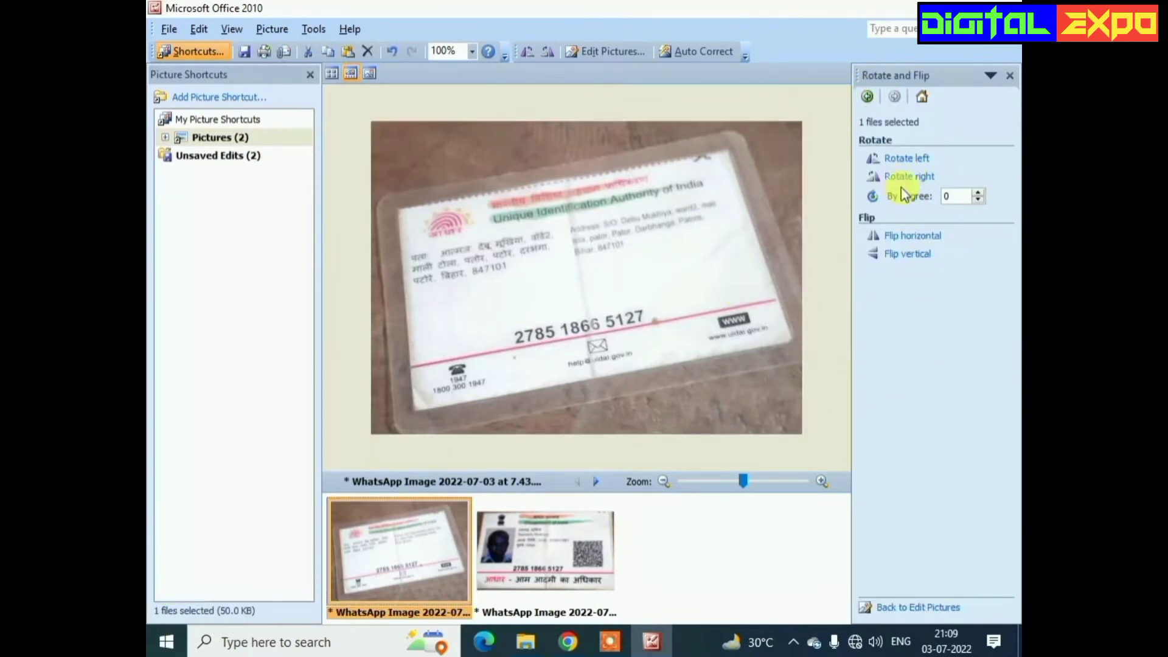
pyautogui.click(977, 193)
pyautogui.click(977, 193)
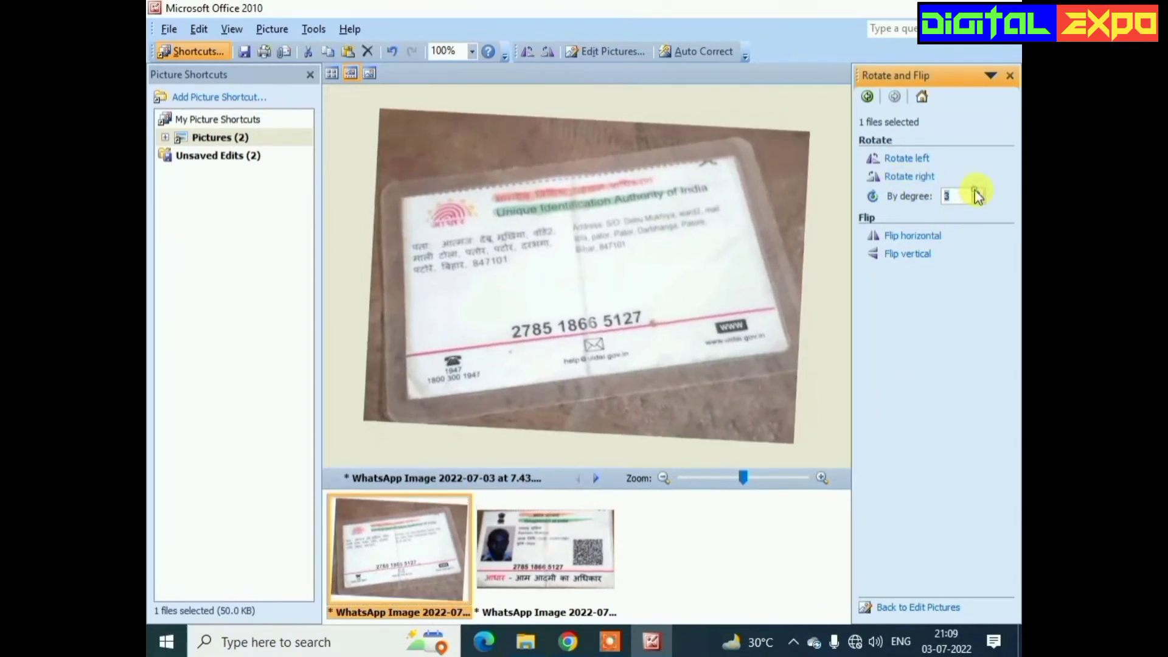
pyautogui.click(976, 193)
pyautogui.click(976, 193)
pyautogui.click(977, 193)
pyautogui.click(976, 193)
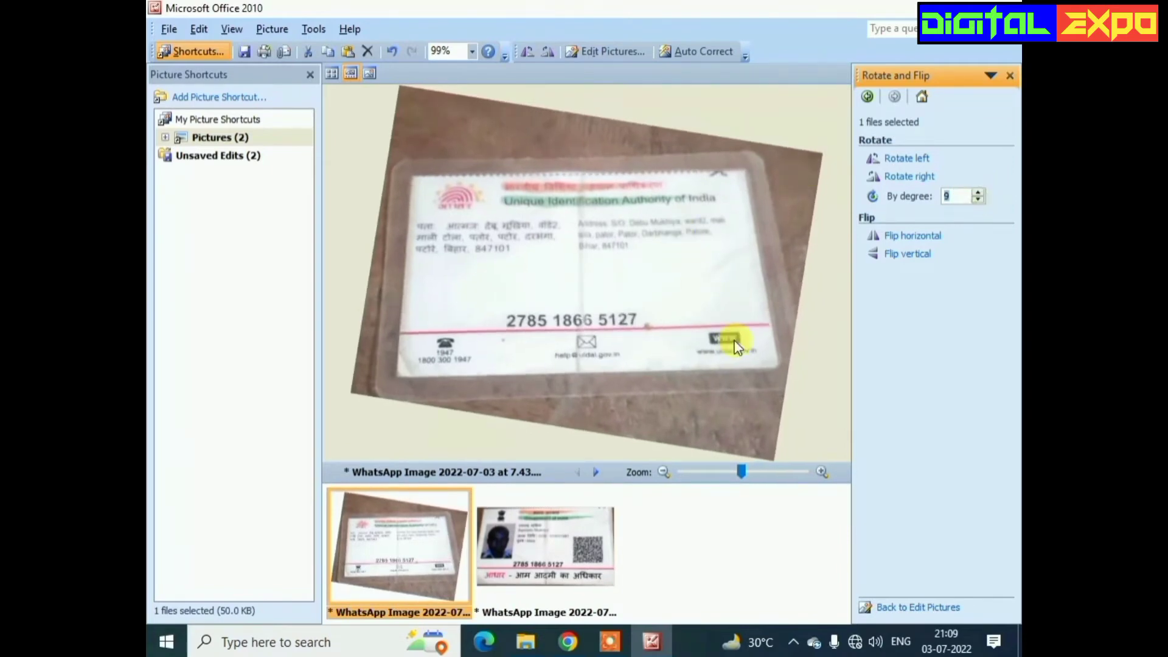
pyautogui.click(603, 50)
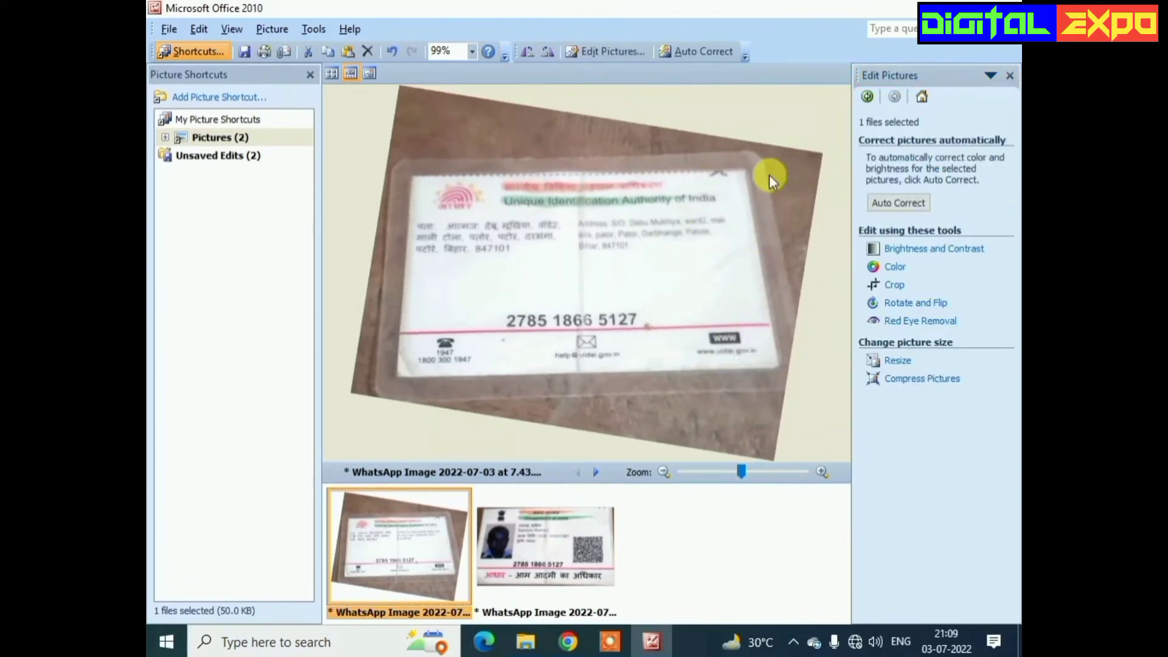
pyautogui.click(892, 285)
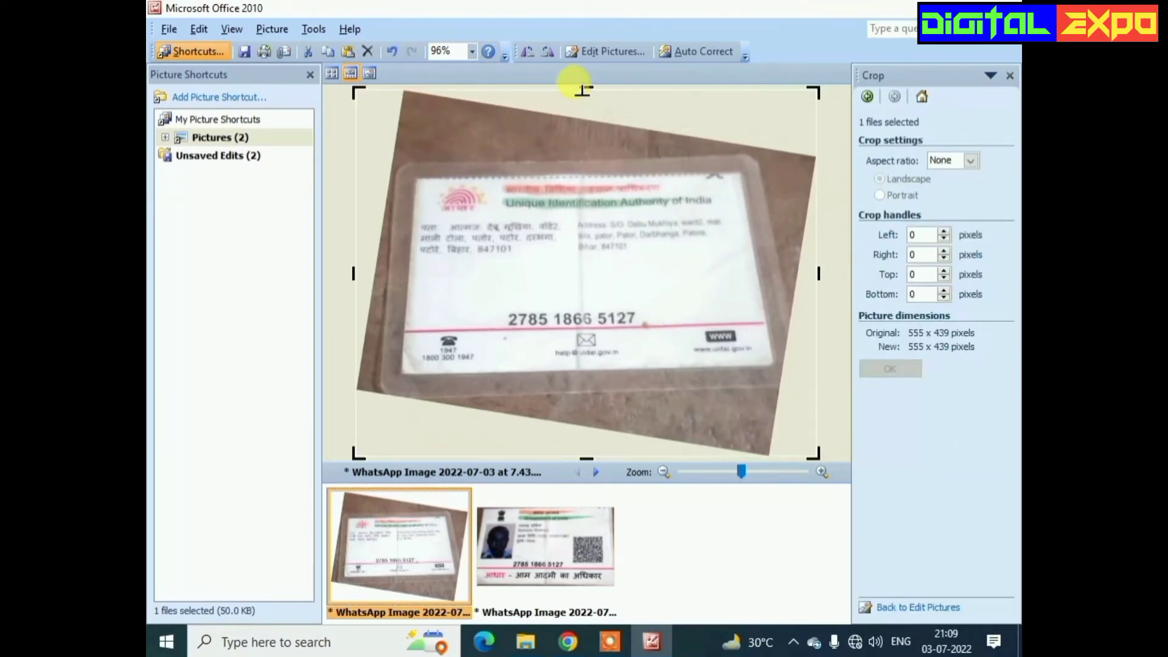
# - Crop the rotated back photo to 425 × 234 pixels, then pick the card-front thumbnail and minimise
pyautogui.moveTo(584, 86); pyautogui.dragTo(601, 171)
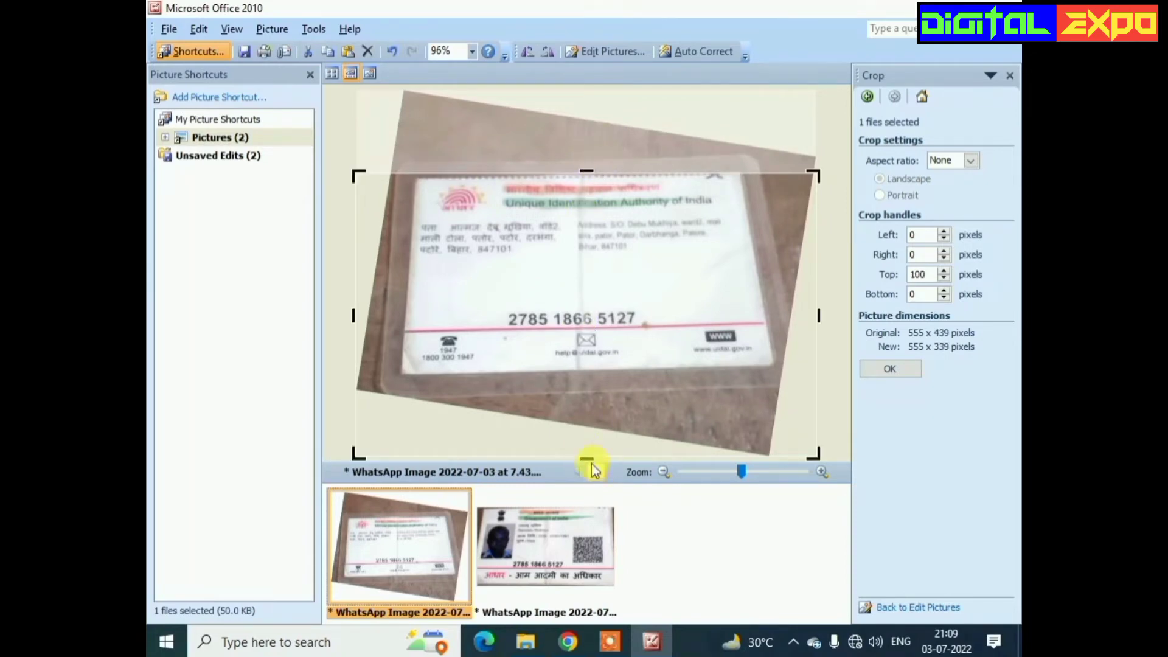
pyautogui.moveTo(581, 455); pyautogui.dragTo(562, 380)
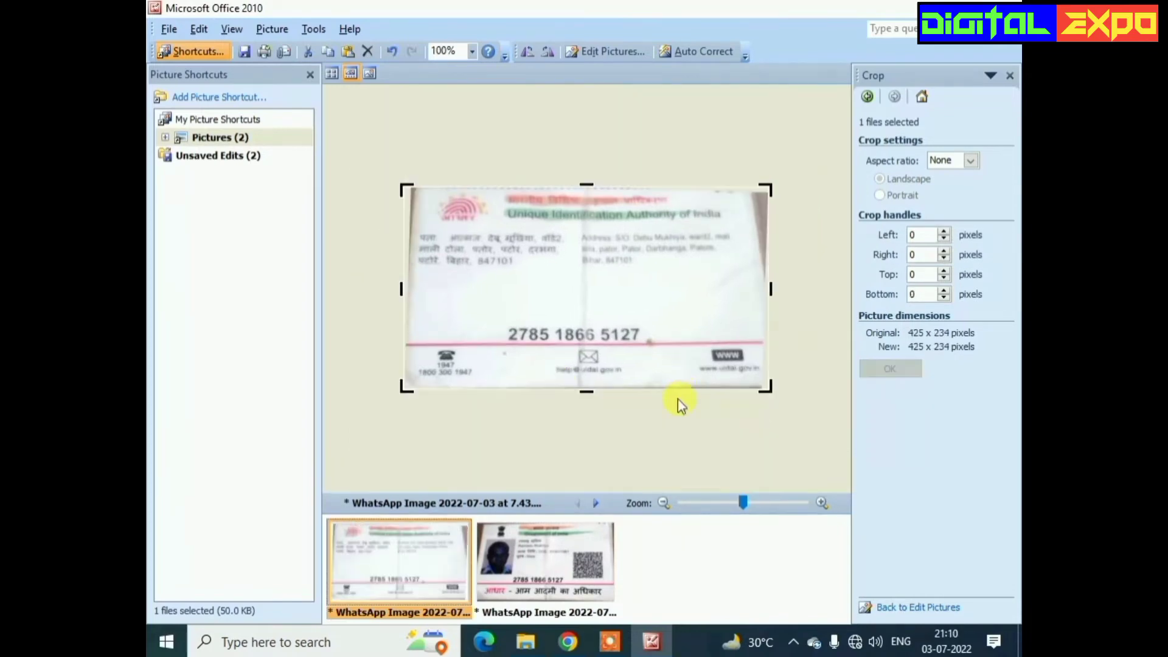
pyautogui.scroll(-2, 676, 426)
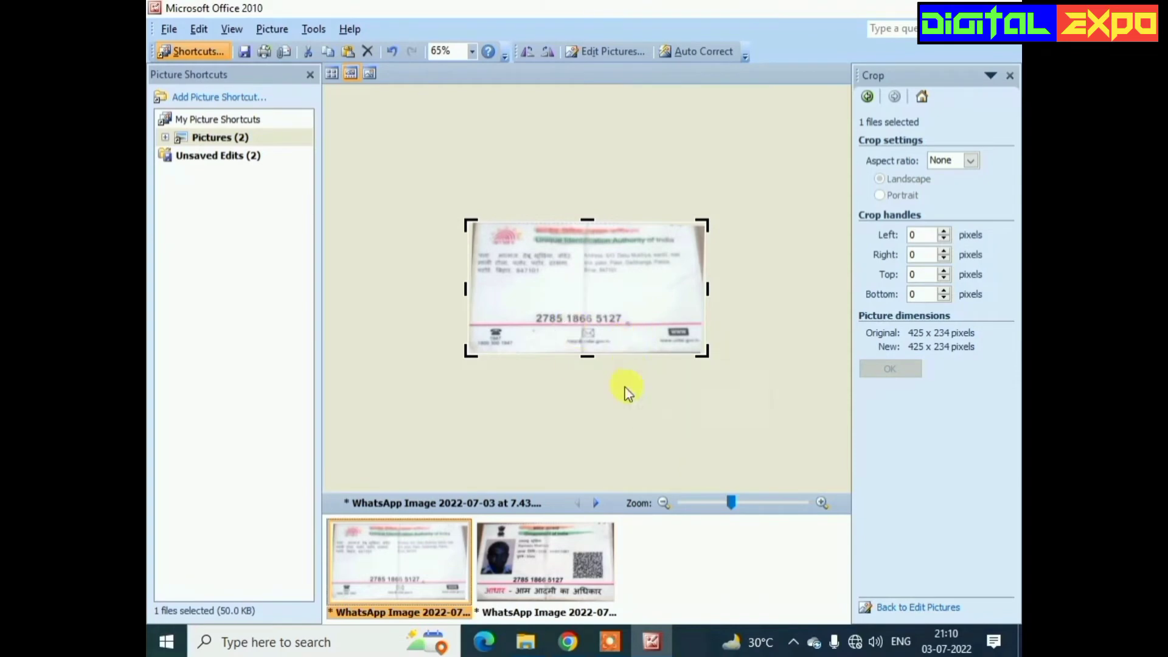
pyautogui.scroll(3, 626, 384)
pyautogui.scroll(-1, 626, 380)
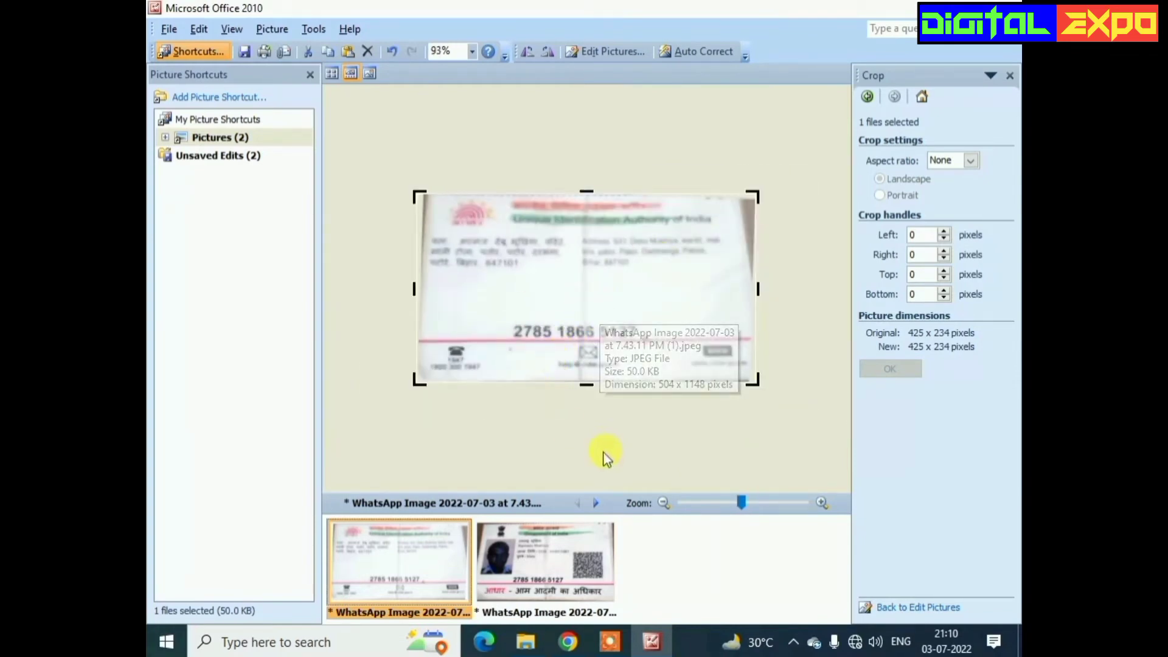
pyautogui.click(490, 571)
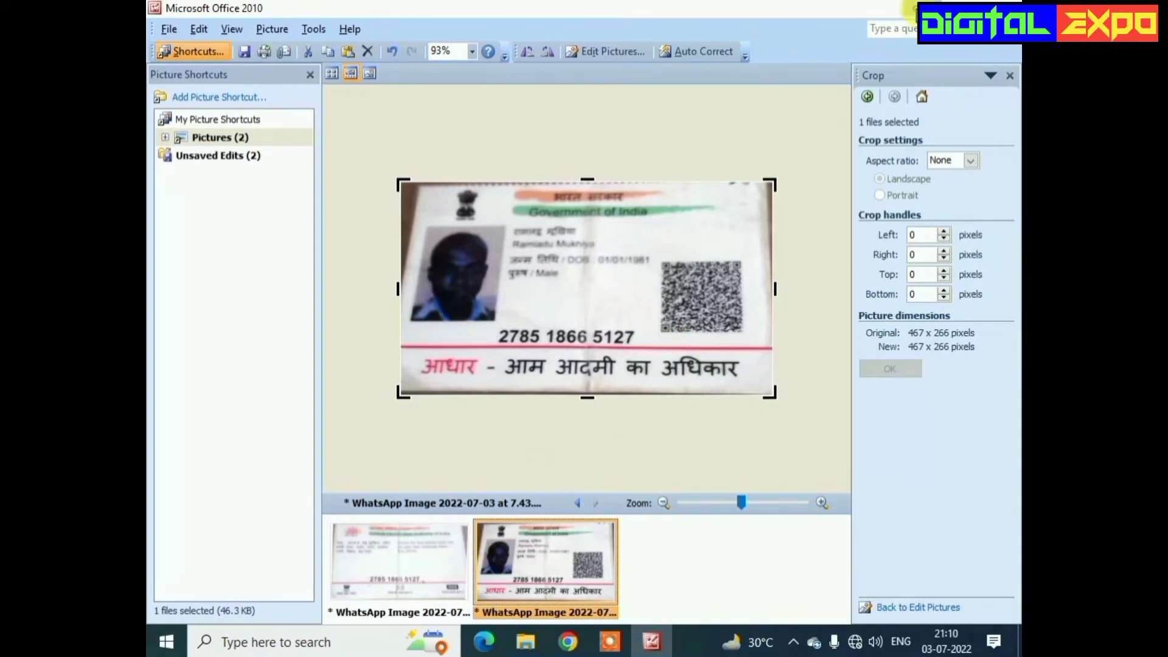
pyautogui.click(949, 9)
# - Launch Microsoft Office Word 2003 from the Windows taskbar search
pyautogui.click(292, 642)
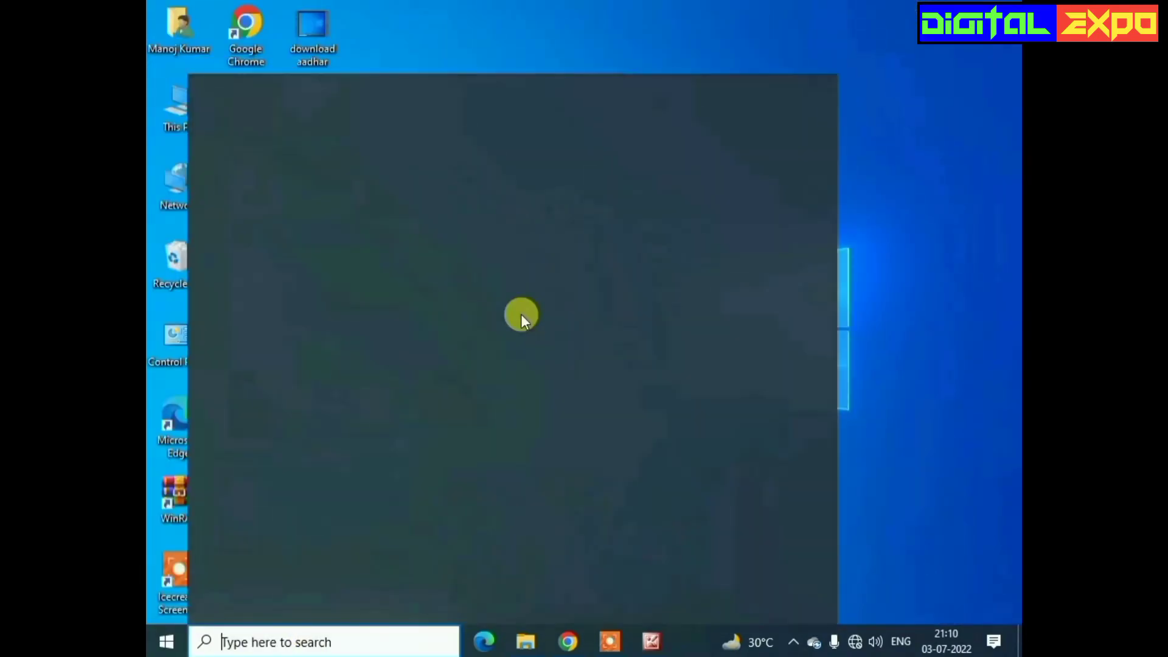
pyautogui.write('w')
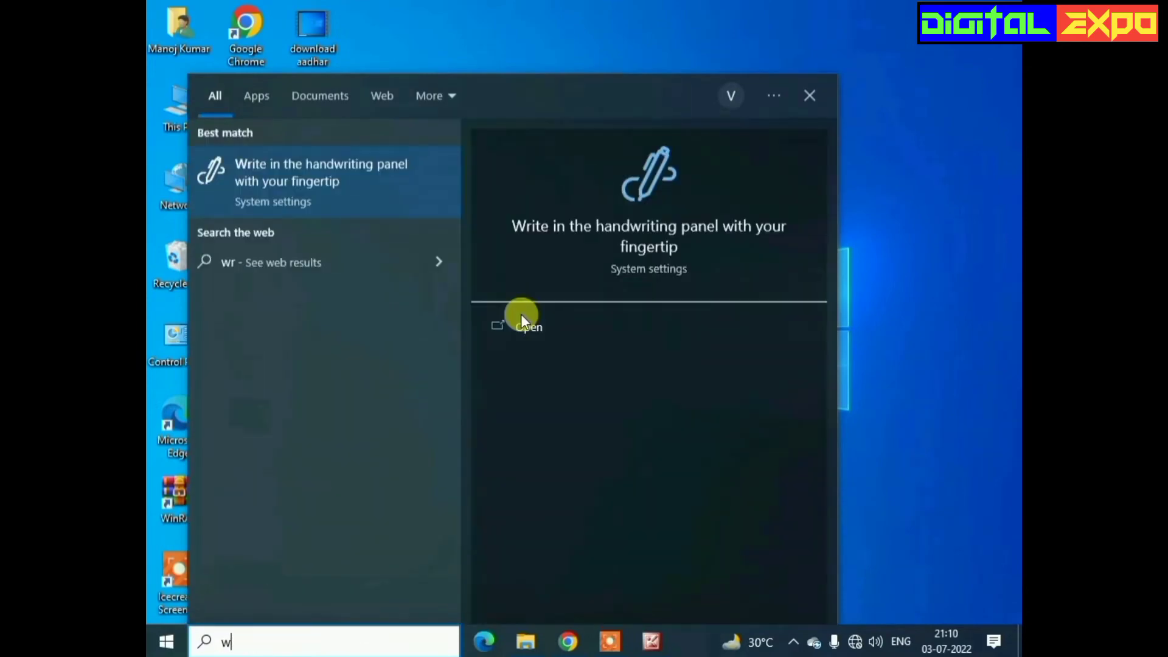
pyautogui.write('ror')
pyautogui.write('d')
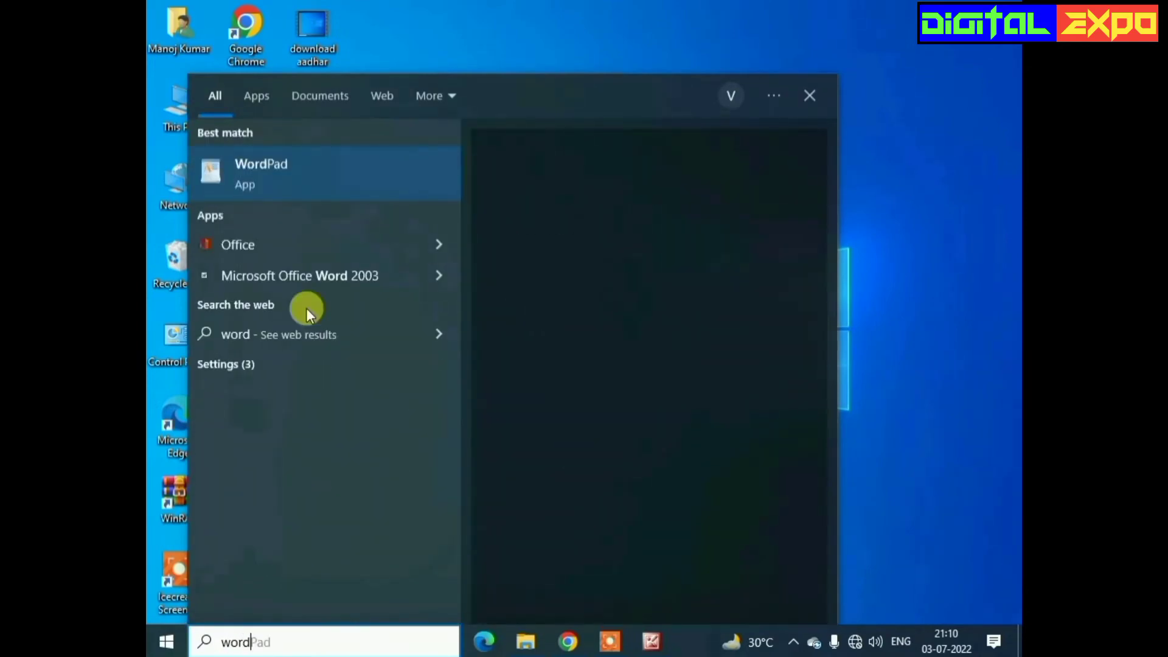
pyautogui.click(257, 279)
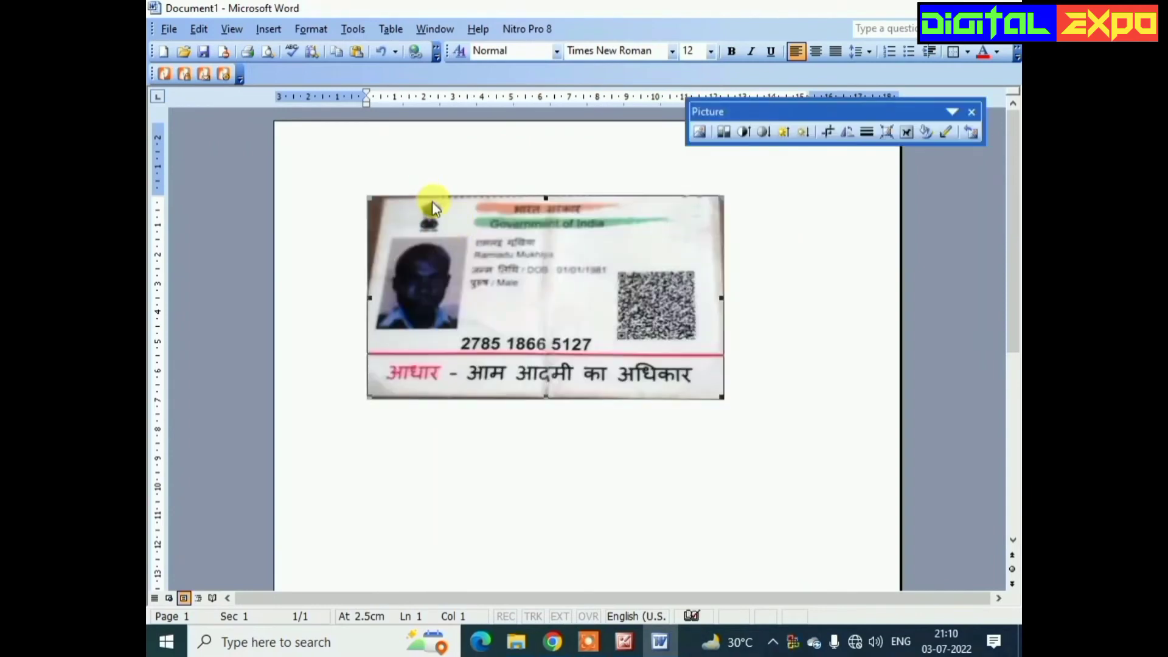
# - Drag to move and shrink the card-front picture, then select it and open the File menu
pyautogui.moveTo(446, 268); pyautogui.dragTo(475, 213)
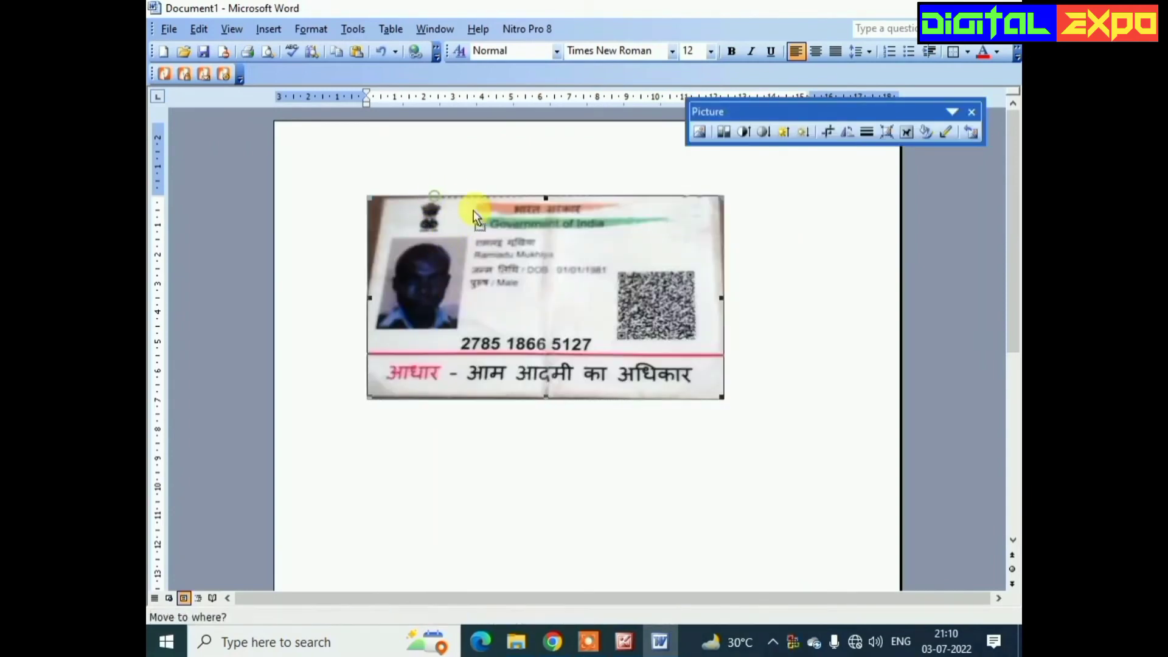
pyautogui.moveTo(466, 253); pyautogui.dragTo(501, 377)
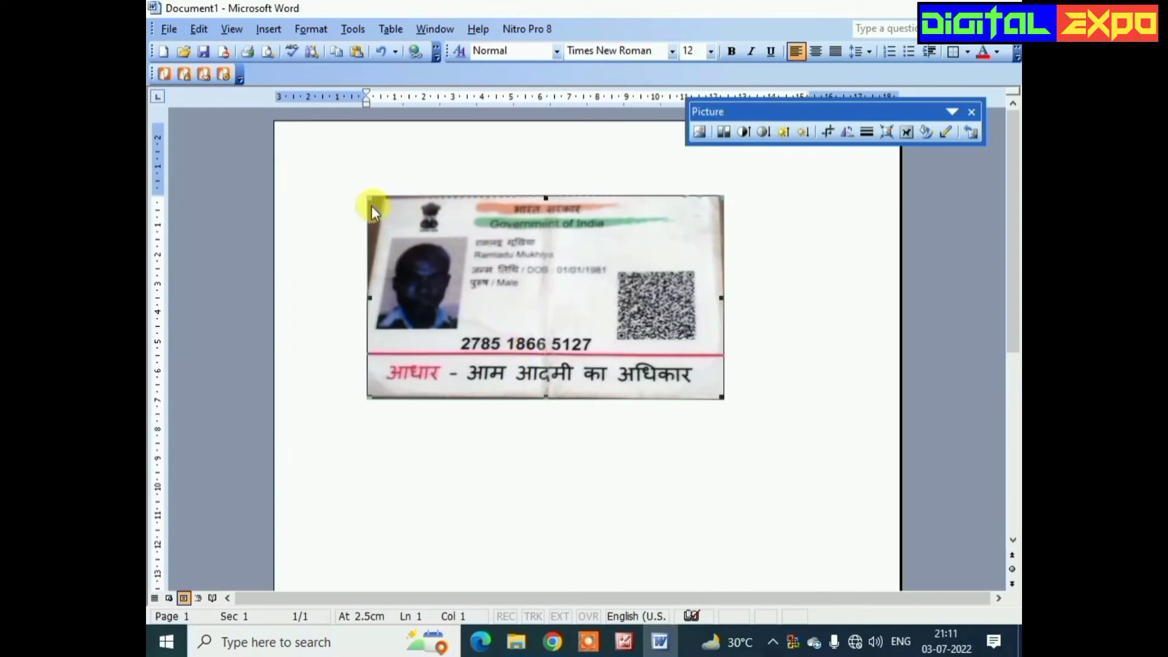
pyautogui.moveTo(370, 198); pyautogui.dragTo(428, 261)
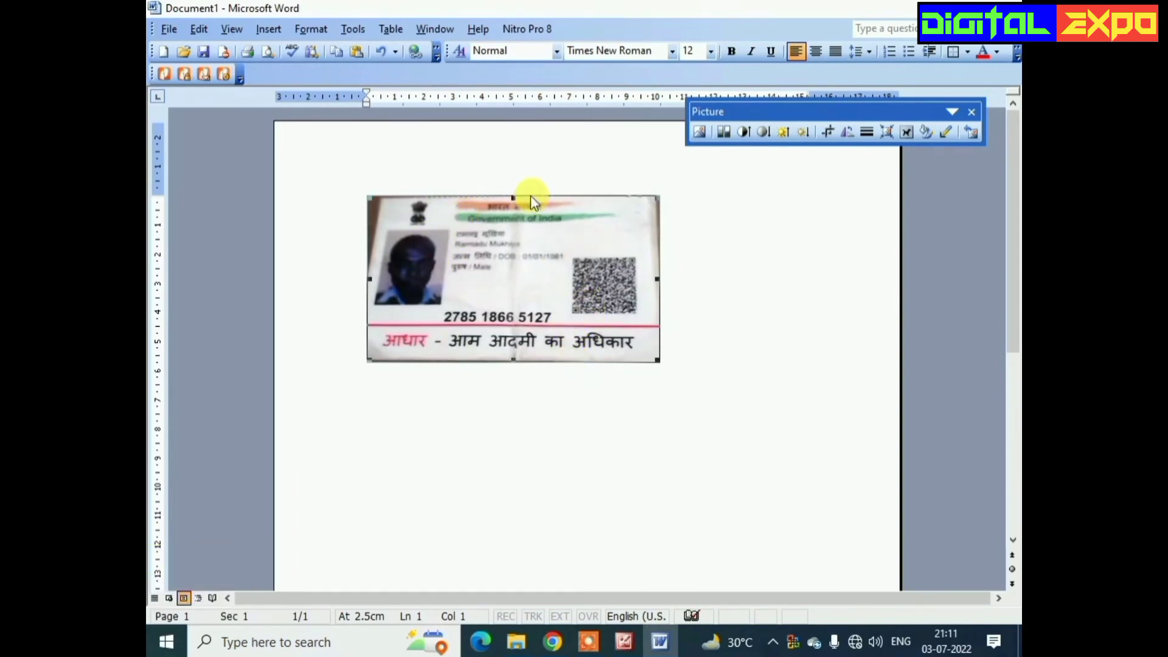
pyautogui.moveTo(530, 196); pyautogui.dragTo(633, 278)
pyautogui.click(523, 275)
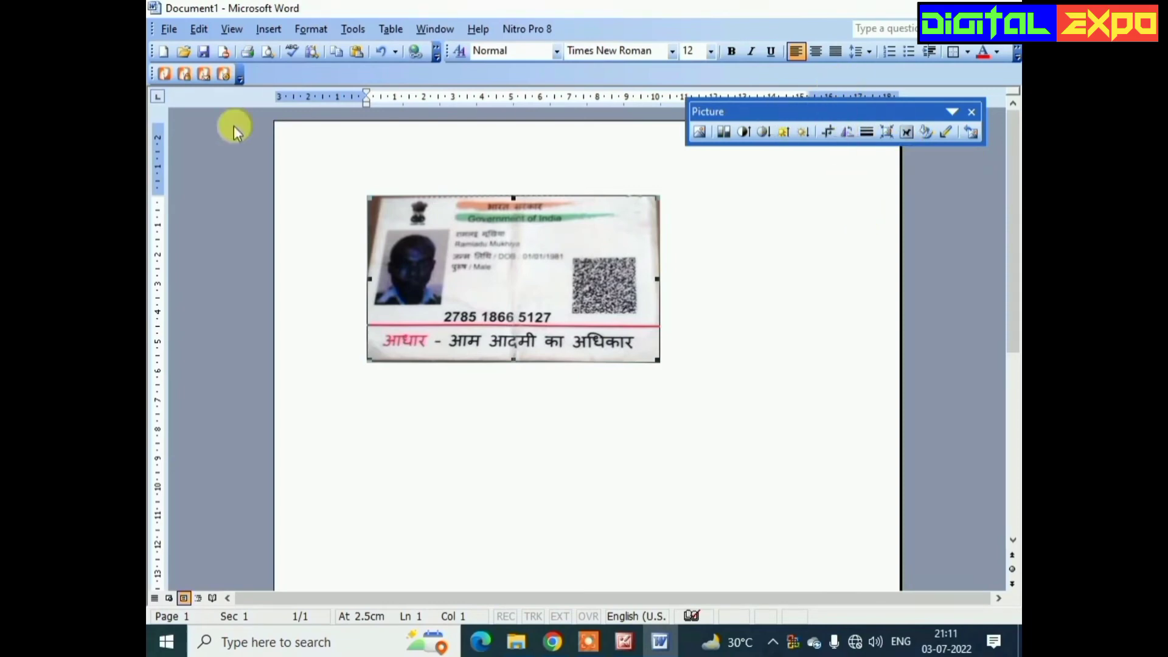
pyautogui.click(198, 28)
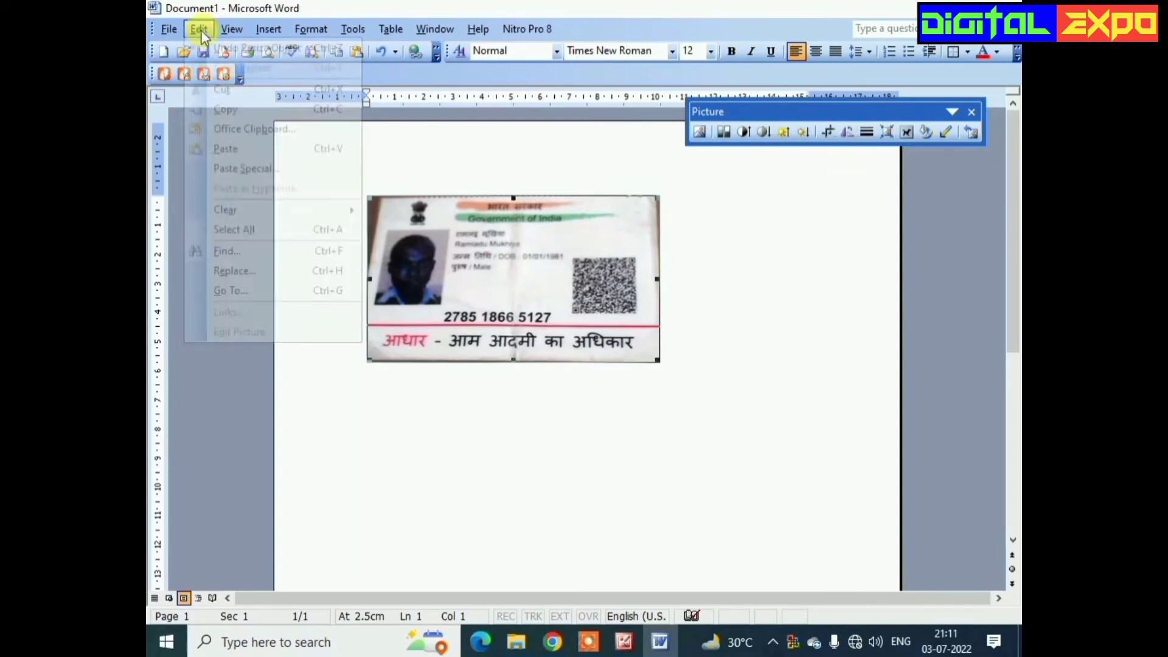
# - Give the card picture square text wrapping and move it to the page's top-left corner
pyautogui.click(169, 31)
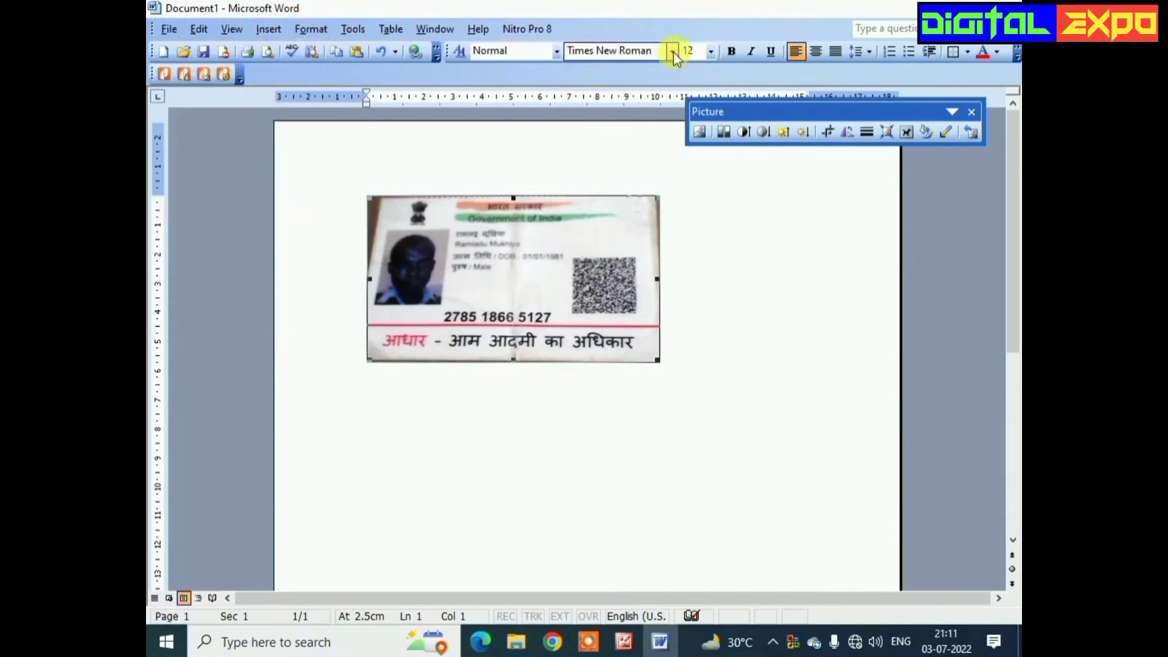
pyautogui.click(906, 131)
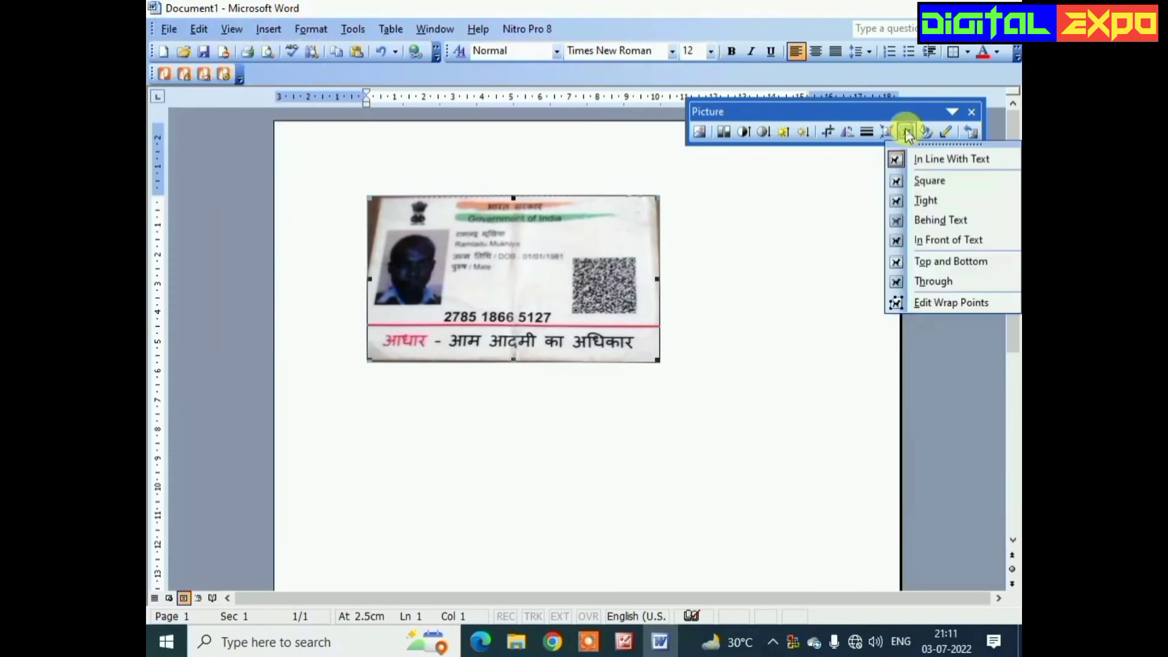
pyautogui.click(922, 182)
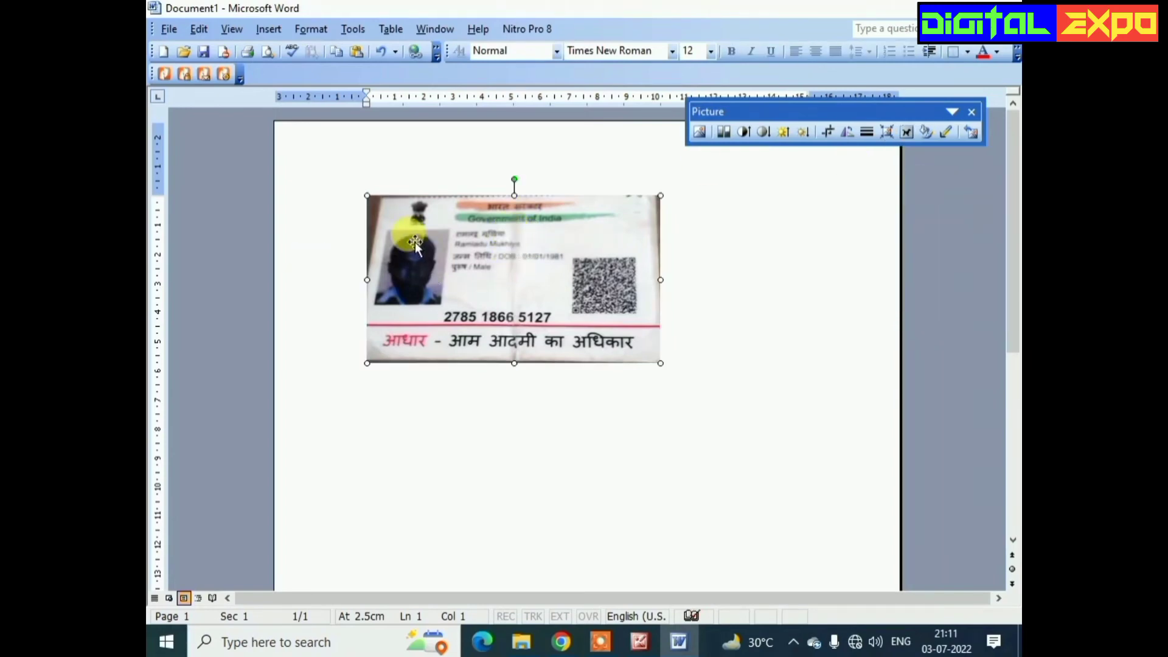
pyautogui.moveTo(392, 200); pyautogui.dragTo(430, 245)
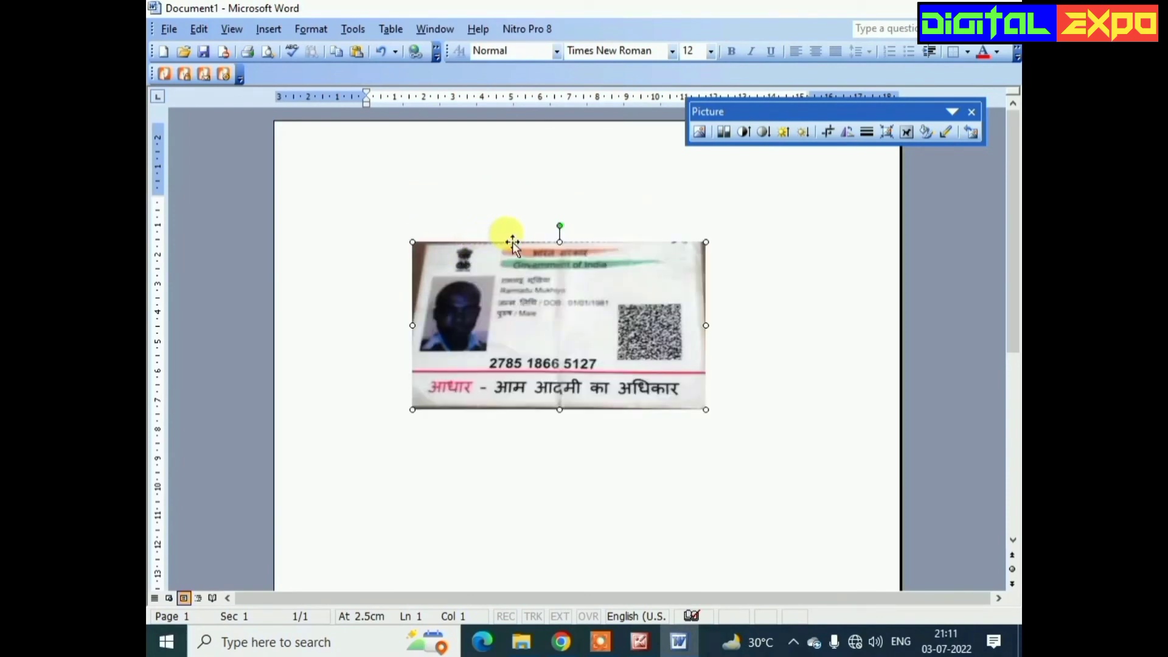
pyautogui.moveTo(512, 243); pyautogui.dragTo(406, 175)
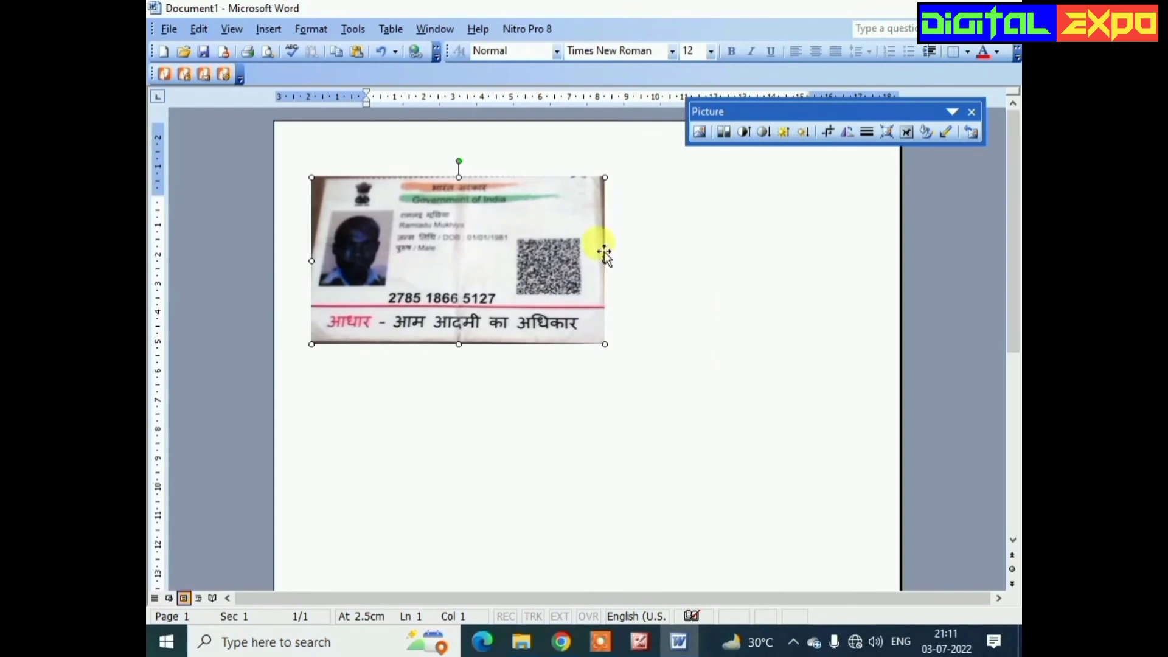
# - Narrow the card picture slightly from its right edge
pyautogui.click(742, 283)
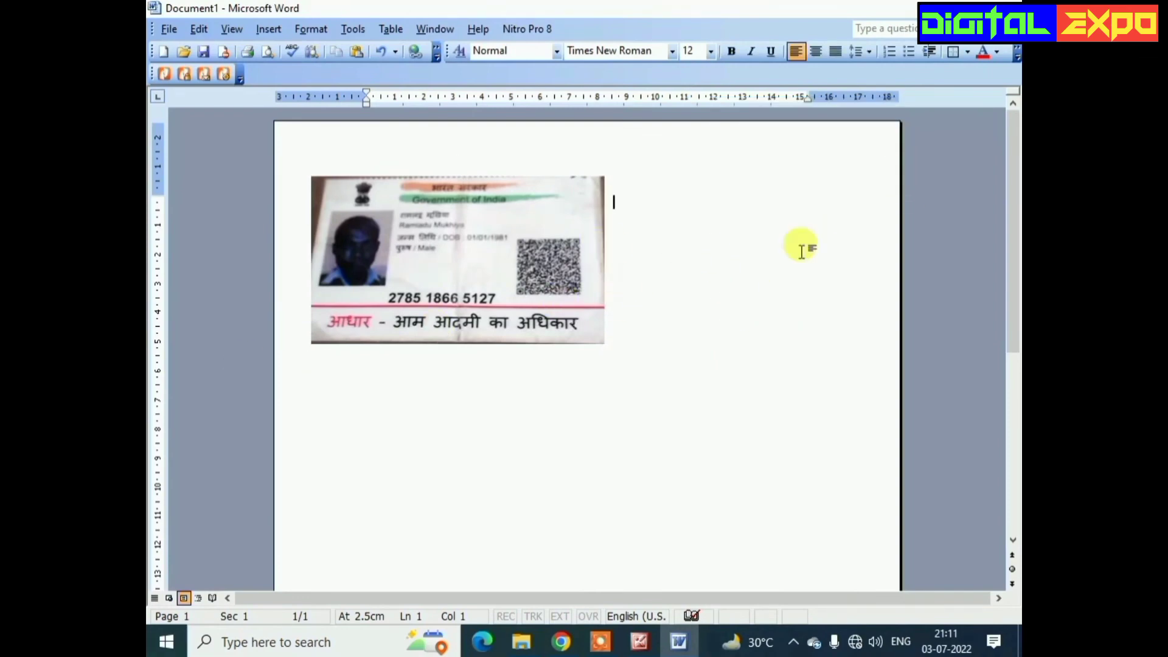
pyautogui.click(449, 252)
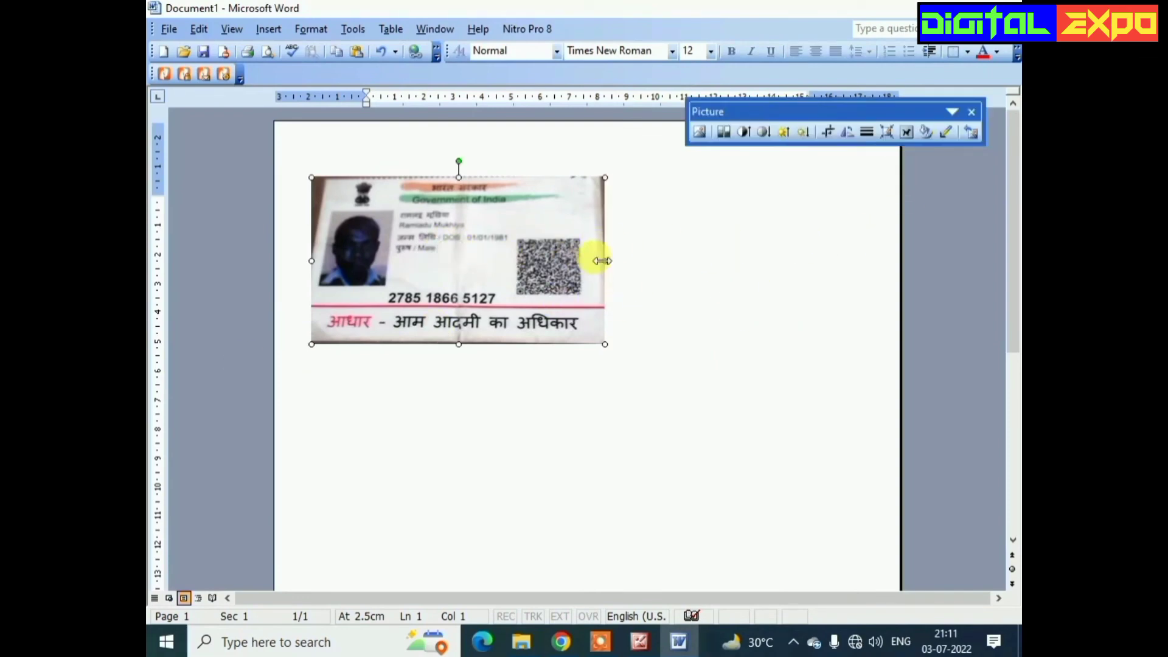
pyautogui.moveTo(595, 260); pyautogui.dragTo(596, 261)
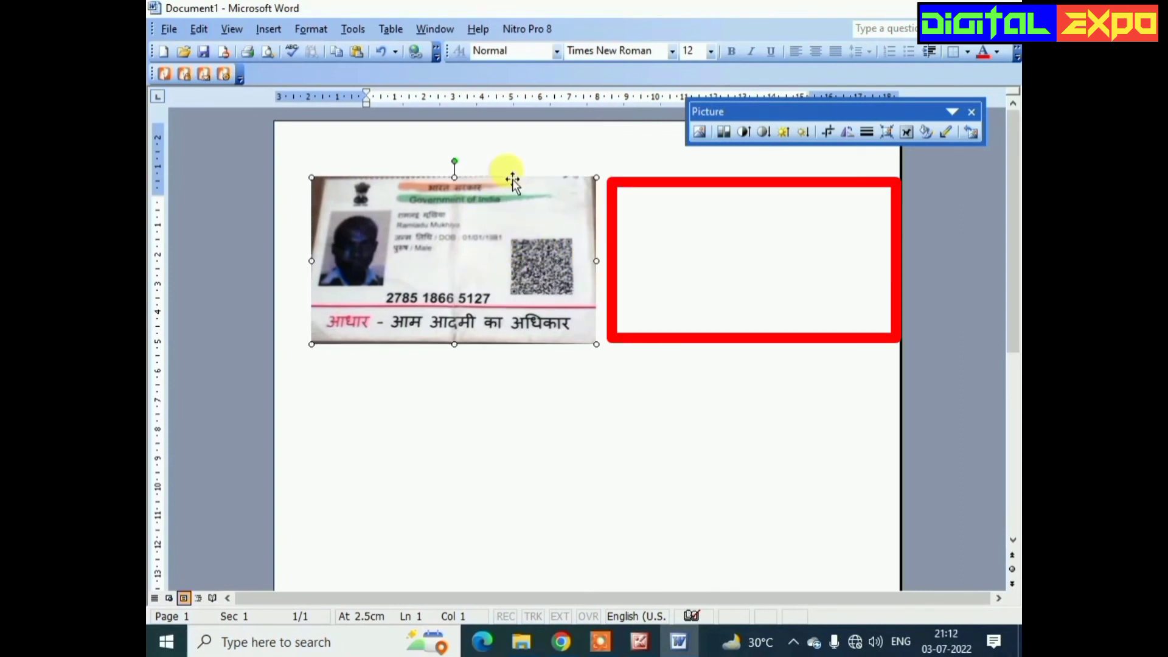
pyautogui.click(686, 367)
pyautogui.scroll(-2, 551, 326)
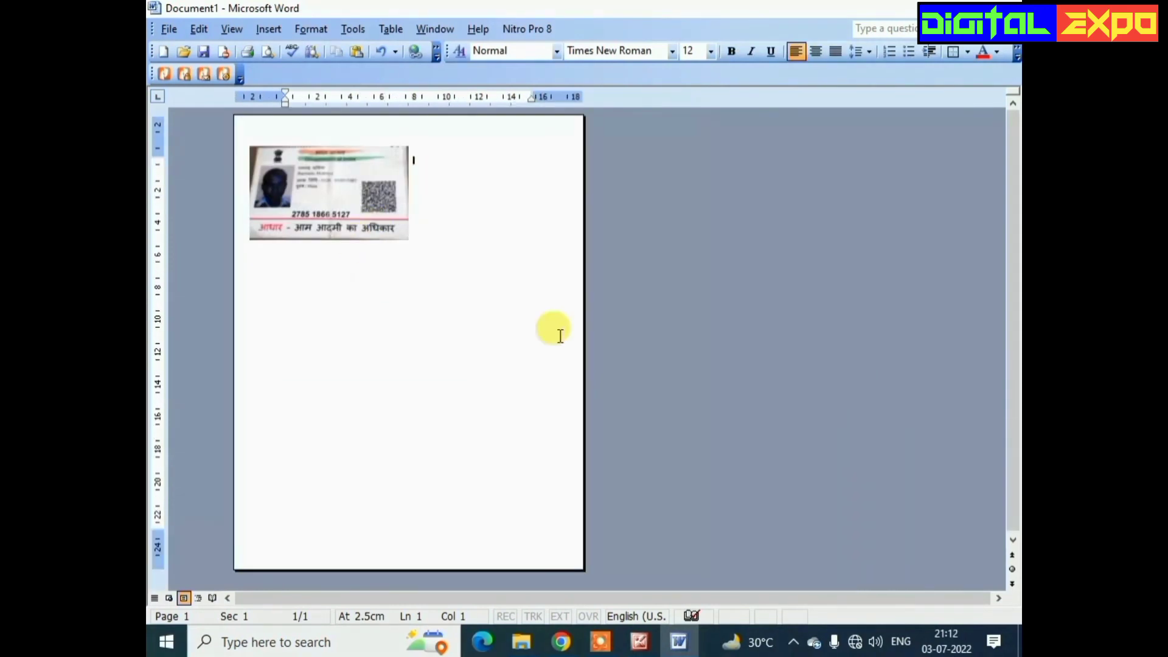
pyautogui.scroll(-1, 756, 173)
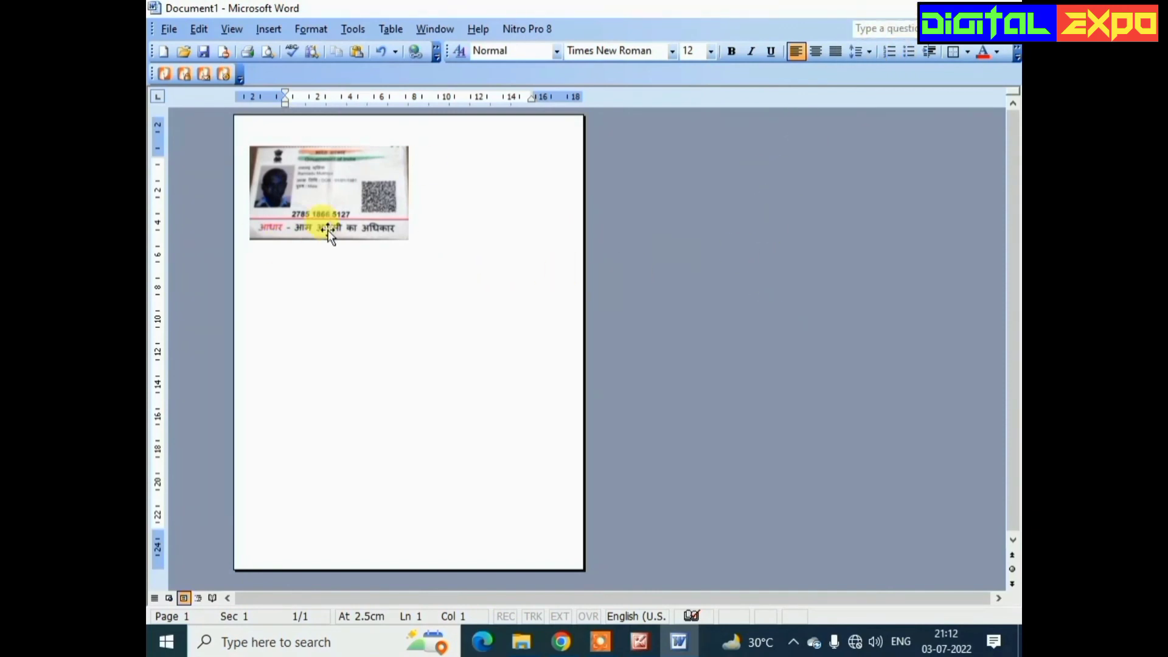
pyautogui.click(377, 199)
pyautogui.click(912, 132)
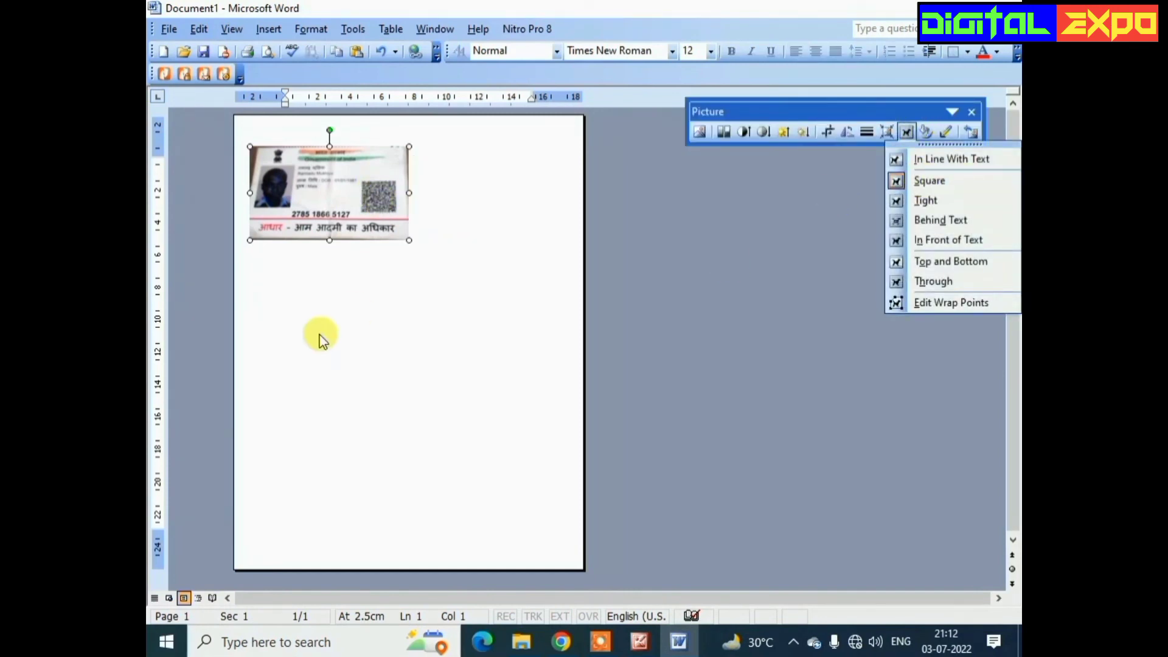
pyautogui.click(321, 384)
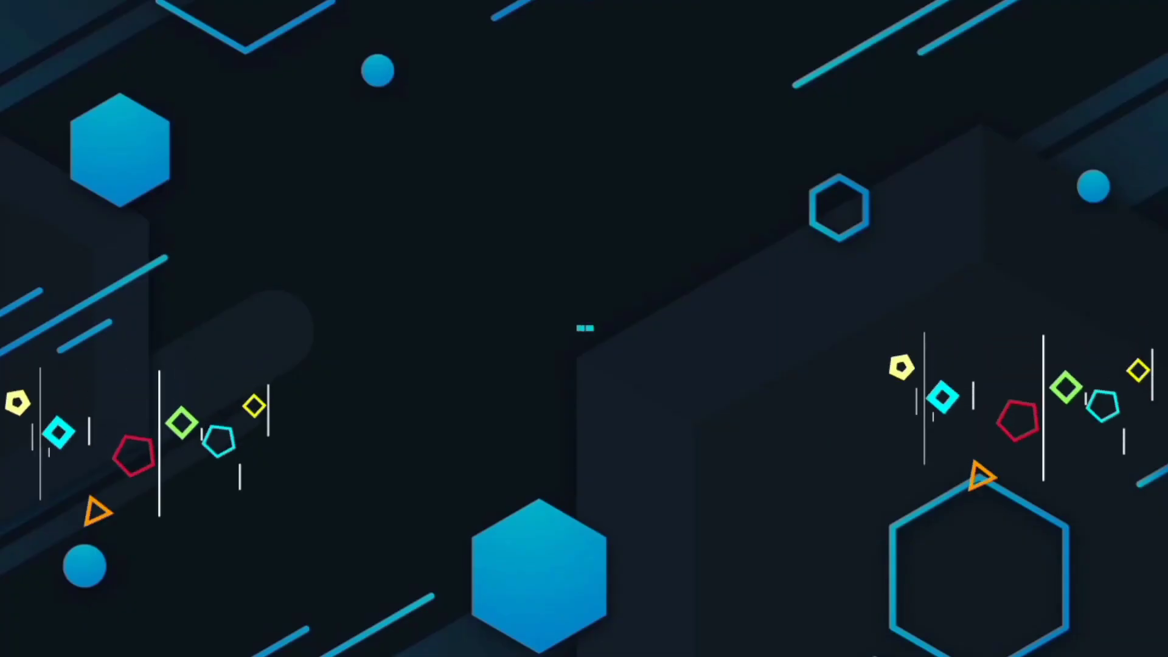